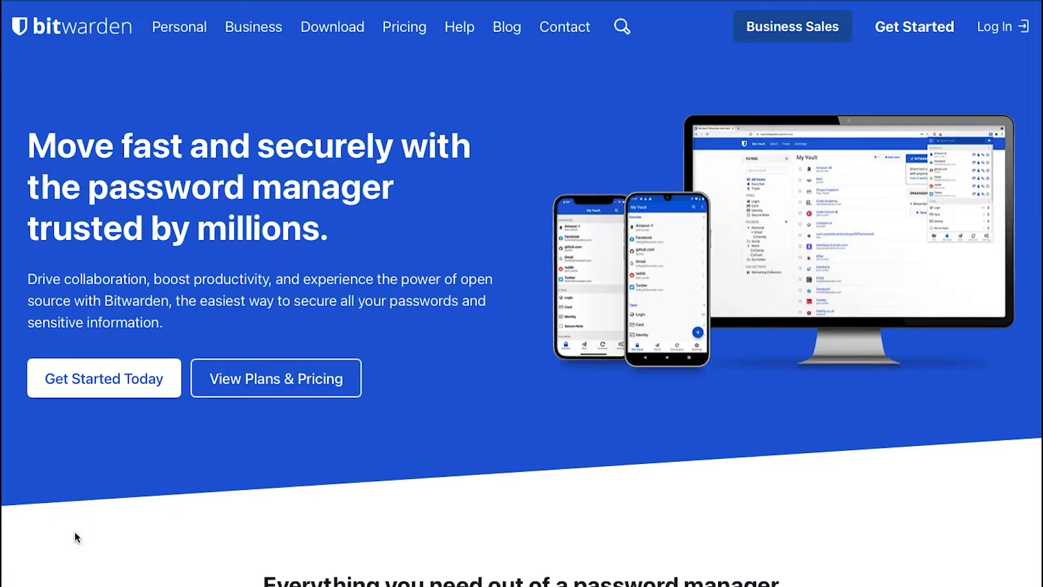
Scroll the Bitwarden homepage down to the Easy, Convenient and Secure features section.
{"action": "left_click", "coordinate": [966, 517]}
{"action": "scroll", "coordinate": [967, 520], "scroll_direction": "down", "scroll_amount": 7}
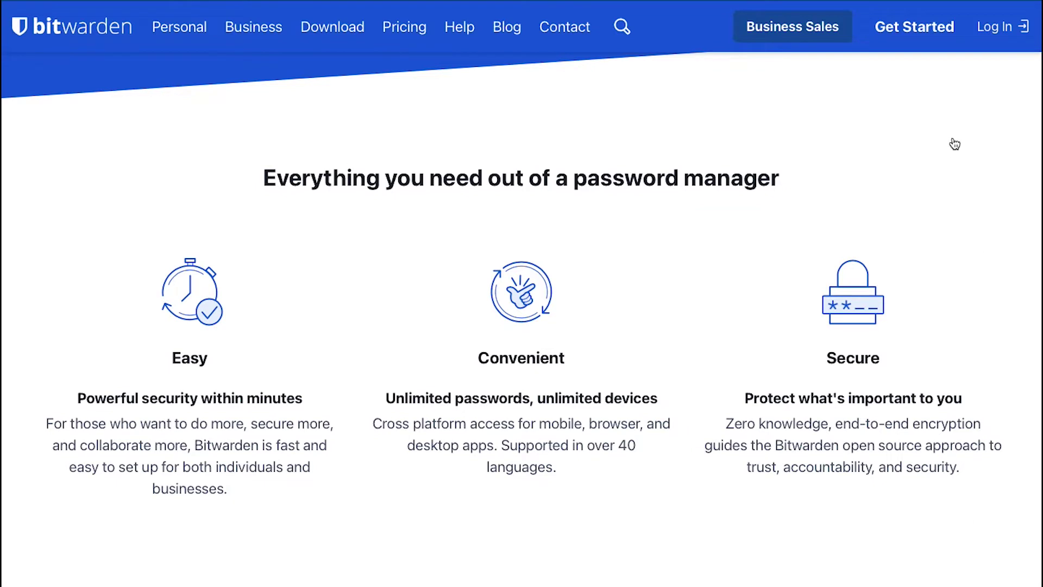
Start a new Bitwarden account and enter the account e-mail address and display name.
{"action": "left_click", "coordinate": [931, 33]}
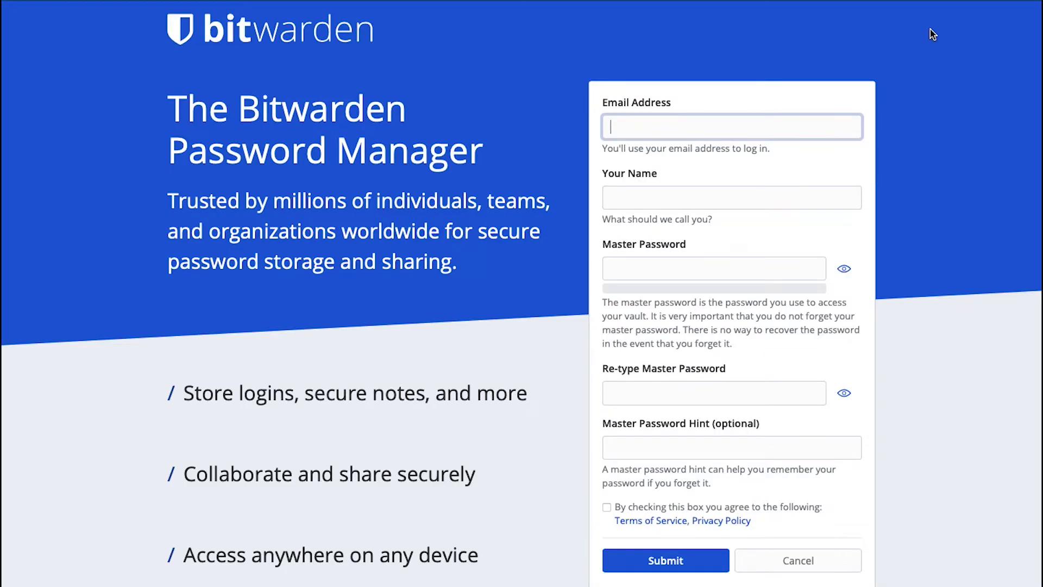
{"action": "left_click", "coordinate": [737, 125]}
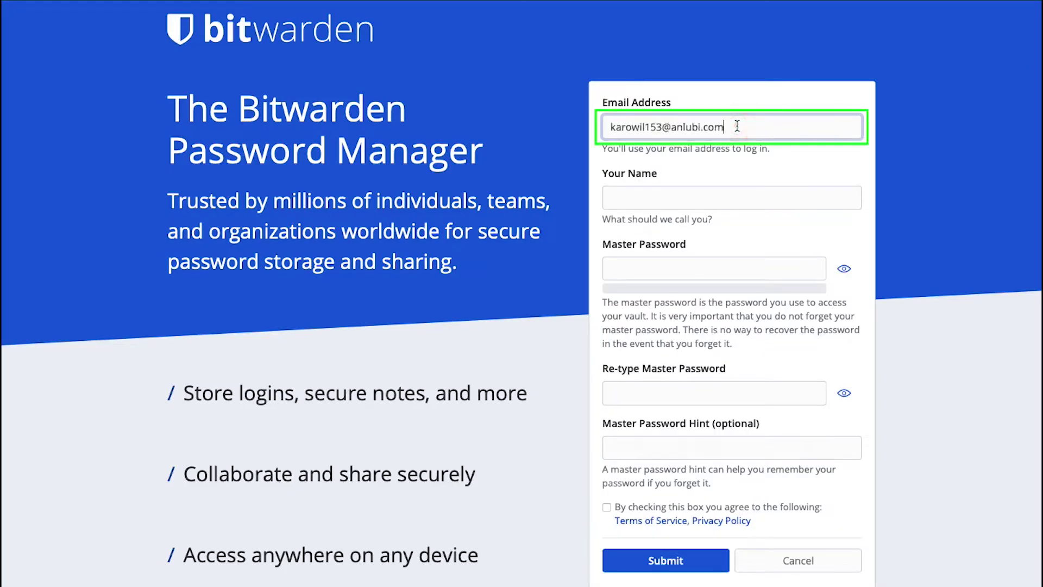
{"action": "left_click", "coordinate": [748, 198]}
{"action": "type", "text": "Karo"}
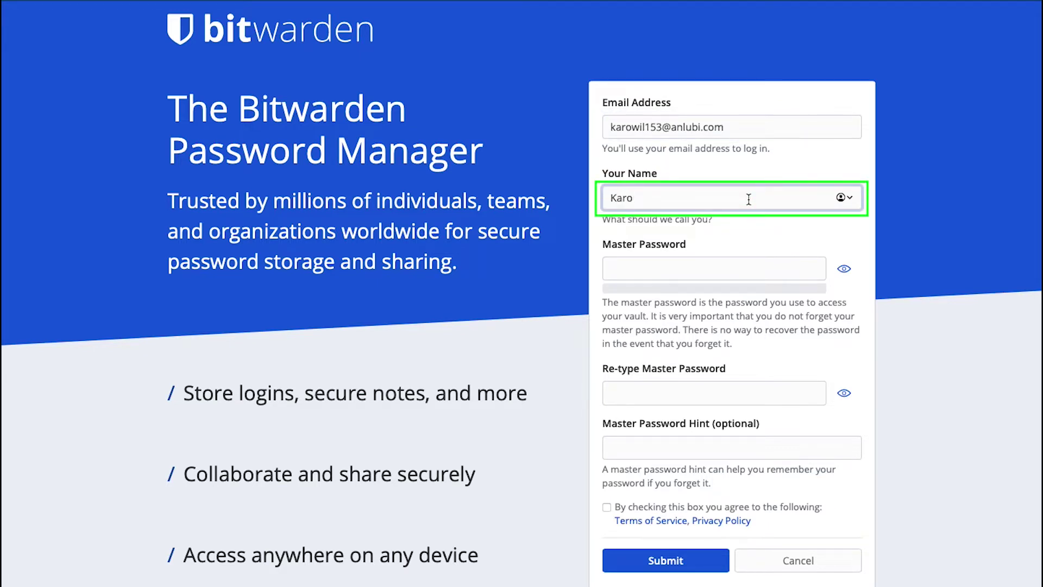
{"action": "type", "text": "wil"}
Set and confirm a strong pasted master password, accept the terms, and submit the sign-up.
{"action": "left_click", "coordinate": [745, 269]}
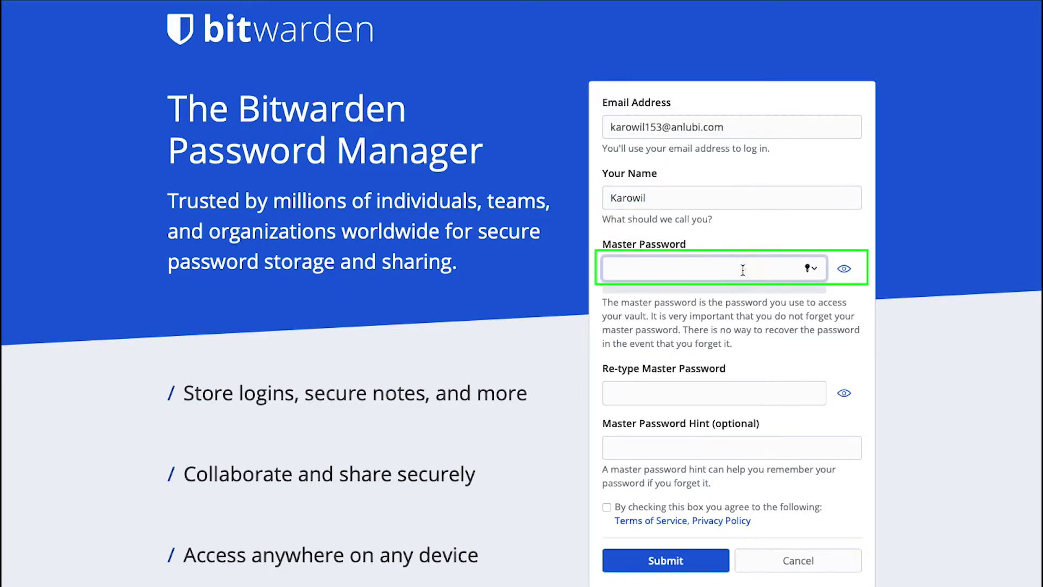
{"action": "type", "text": "•••••••••"}
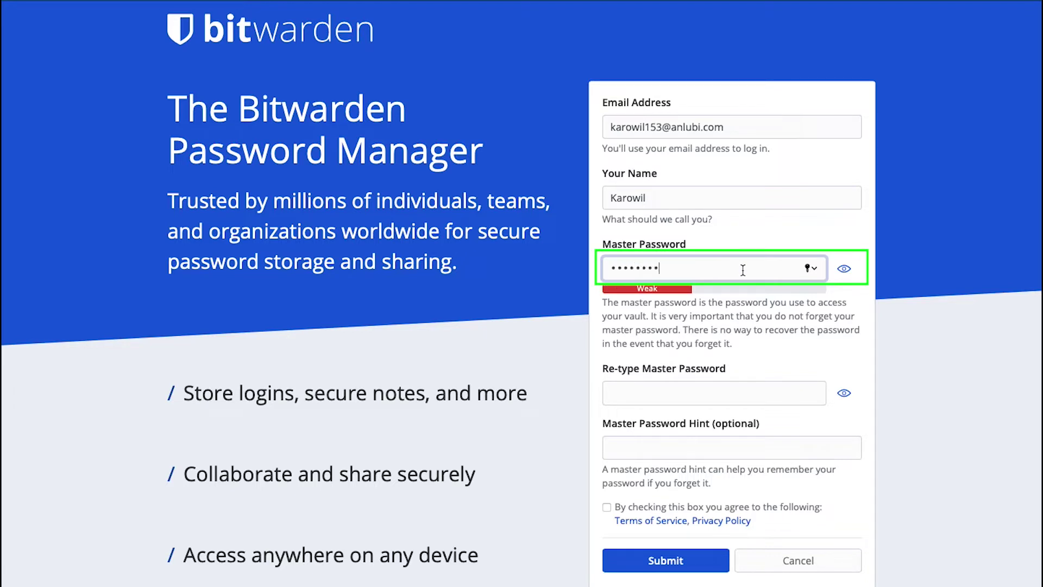
{"action": "type", "text": "•"}
{"action": "key", "text": "BackSpace"}
{"action": "key", "text": "BackSpace"}
{"action": "key", "text": "BackSpace"}
{"action": "key", "text": "BackSpace"}
{"action": "key", "text": "BackSpace"}
{"action": "key", "text": "BackSpace"}
{"action": "key", "text": "BackSpace"}
{"action": "key", "text": "BackSpace"}
{"action": "key", "text": "BackSpace"}
{"action": "key", "text": "BackSpace"}
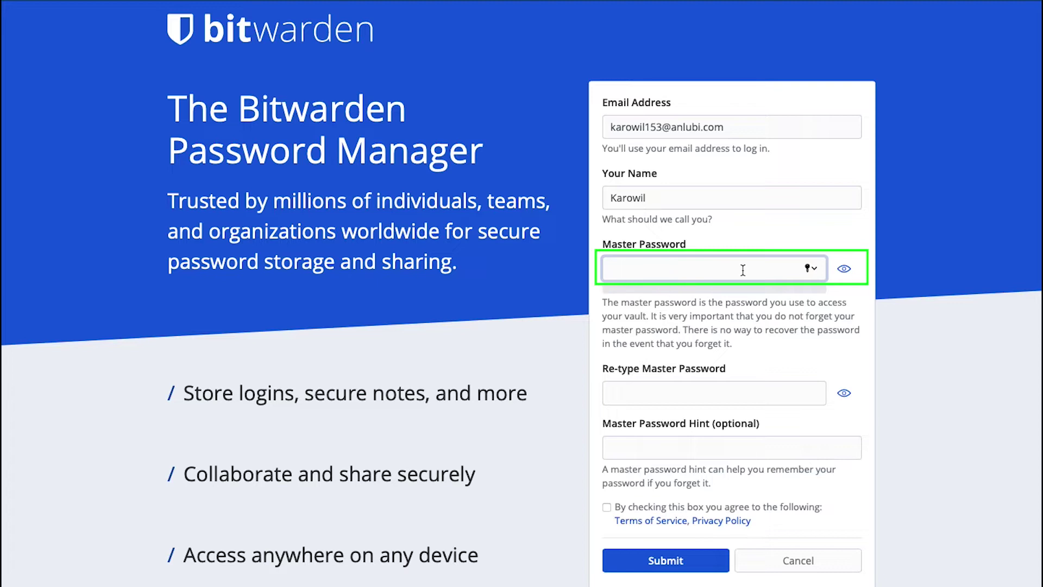
{"action": "key", "text": "ctrl+v"}
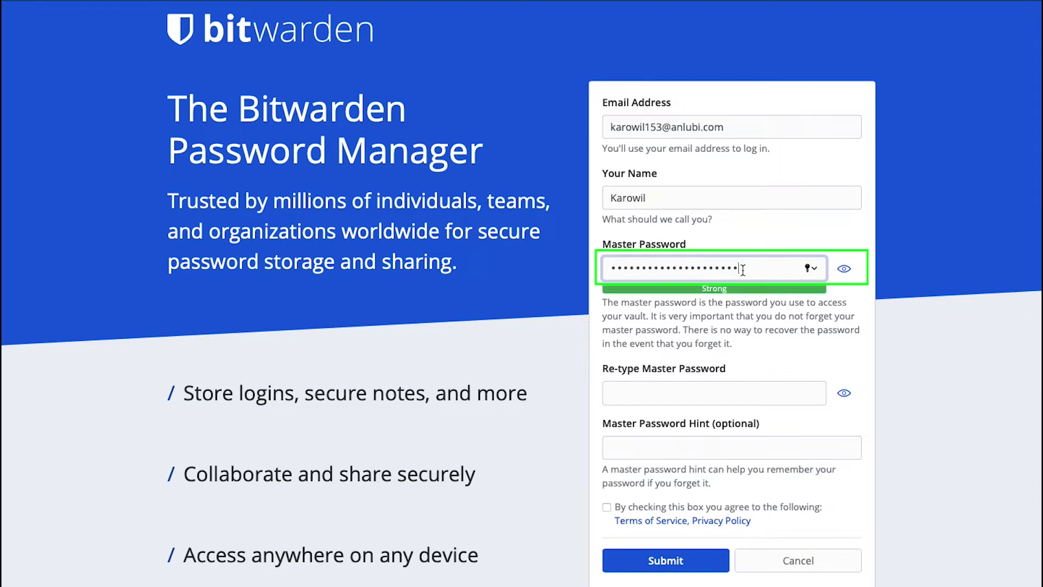
{"action": "left_click", "coordinate": [720, 384]}
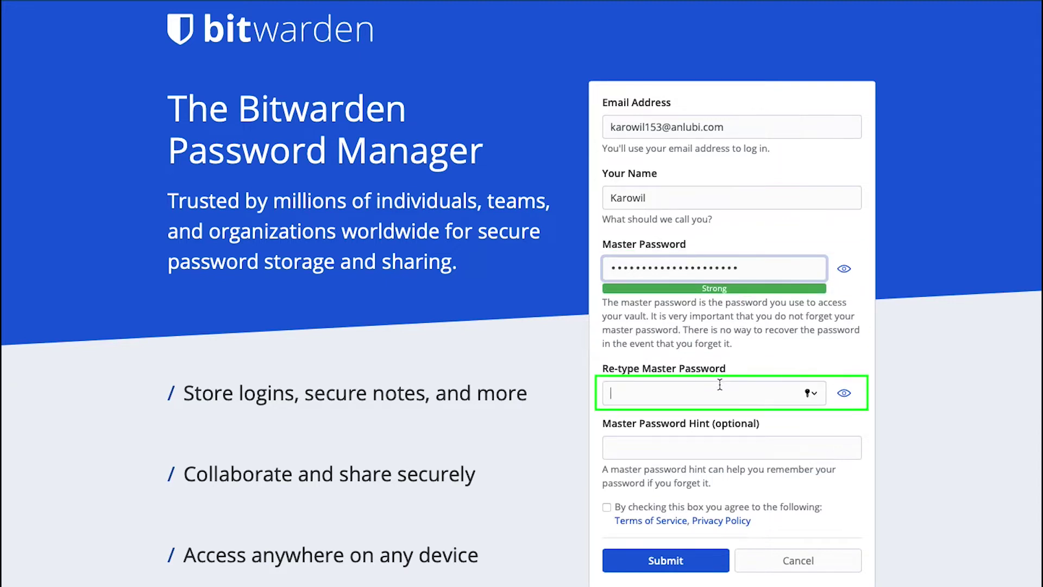
{"action": "key", "text": "ctrl+v"}
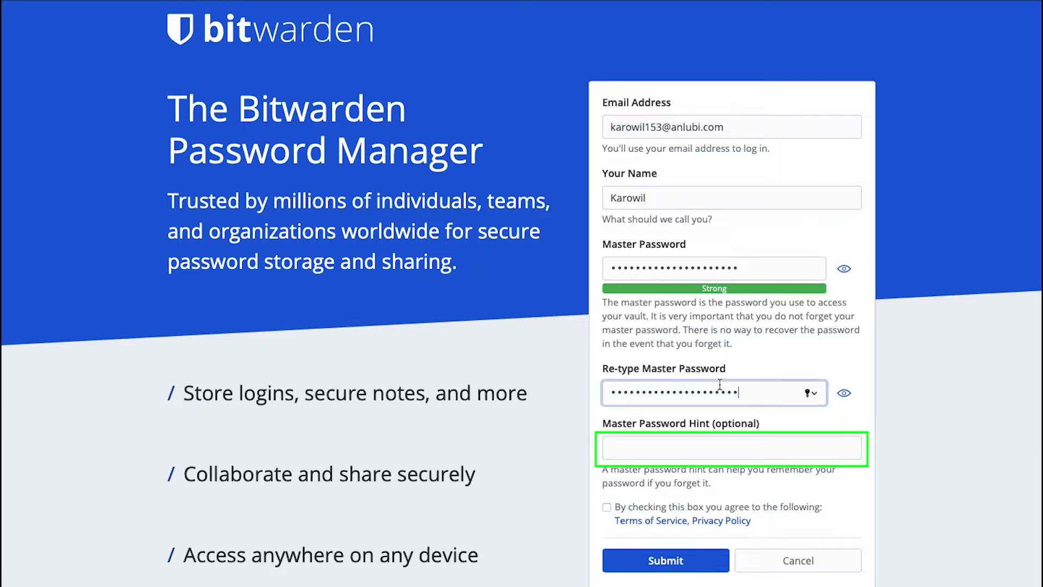
{"action": "left_click", "coordinate": [606, 509]}
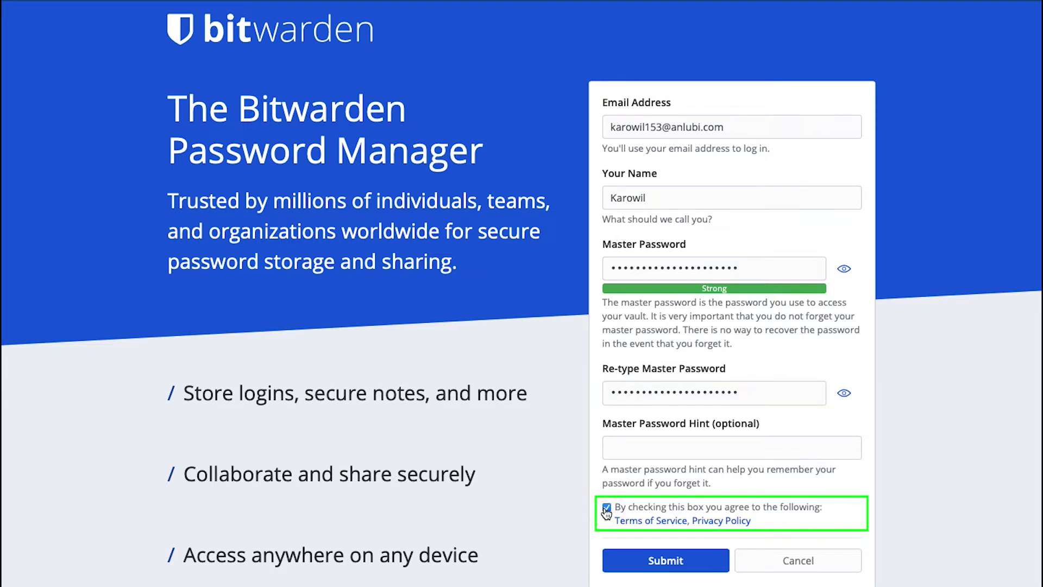
{"action": "left_click", "coordinate": [641, 560]}
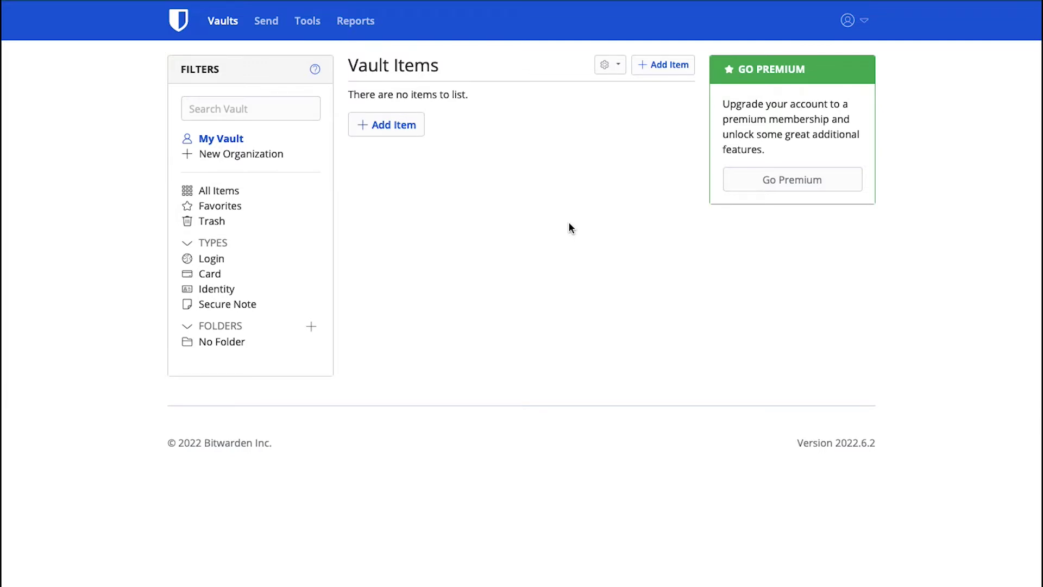
Open the profile dropdown listing Account Settings, Get Help, Get the Apps, Lock Now and Log Out.
{"action": "left_click", "coordinate": [863, 20]}
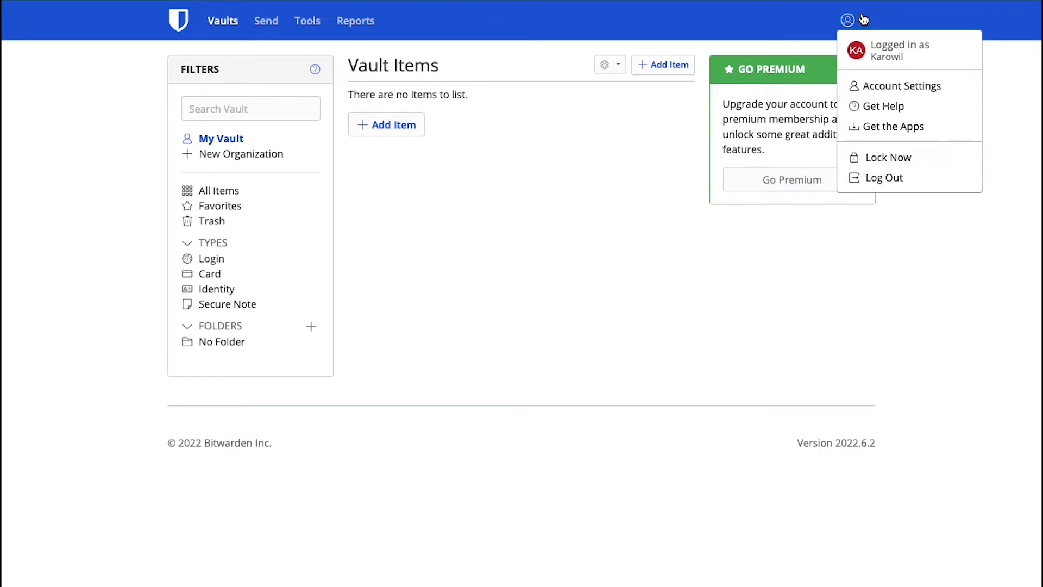
Go to Account Settings to view My Account with the fingerprint phrase and Change Email.
{"action": "left_click", "coordinate": [880, 87]}
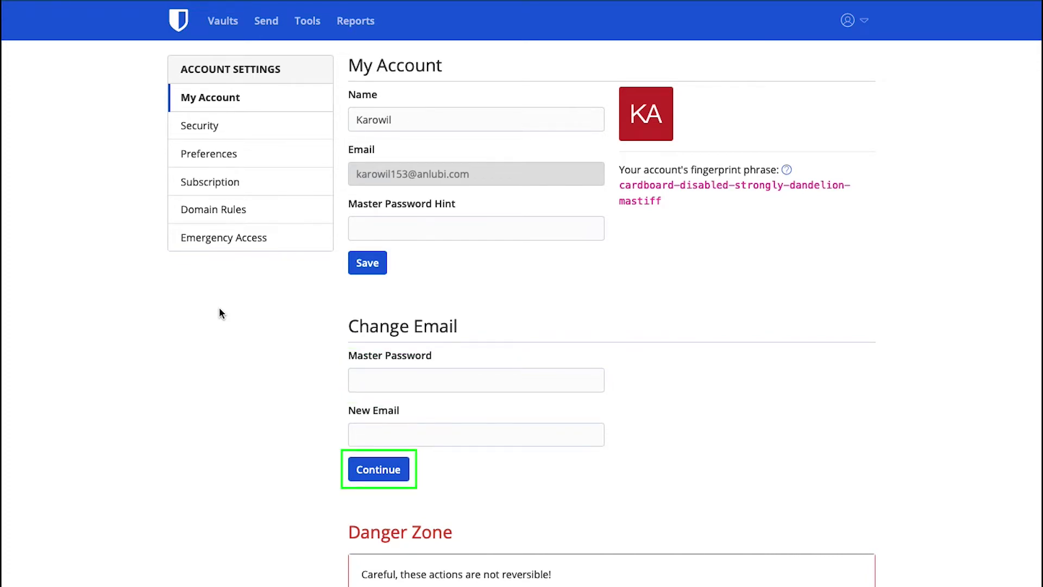
{"action": "scroll", "coordinate": [219, 308], "scroll_direction": "down", "scroll_amount": 3}
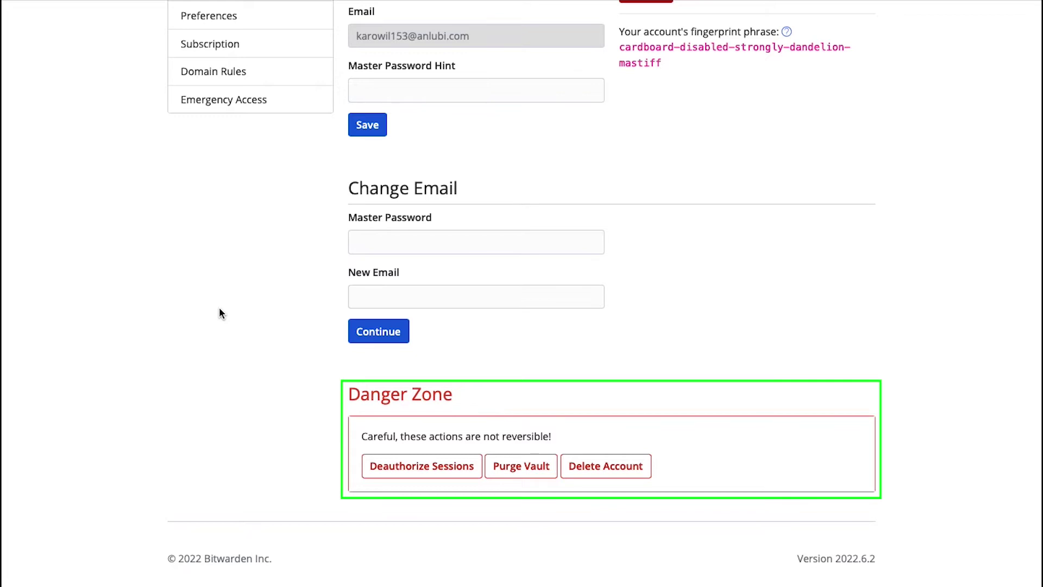
{"action": "scroll", "coordinate": [220, 314], "scroll_direction": "up", "scroll_amount": 3}
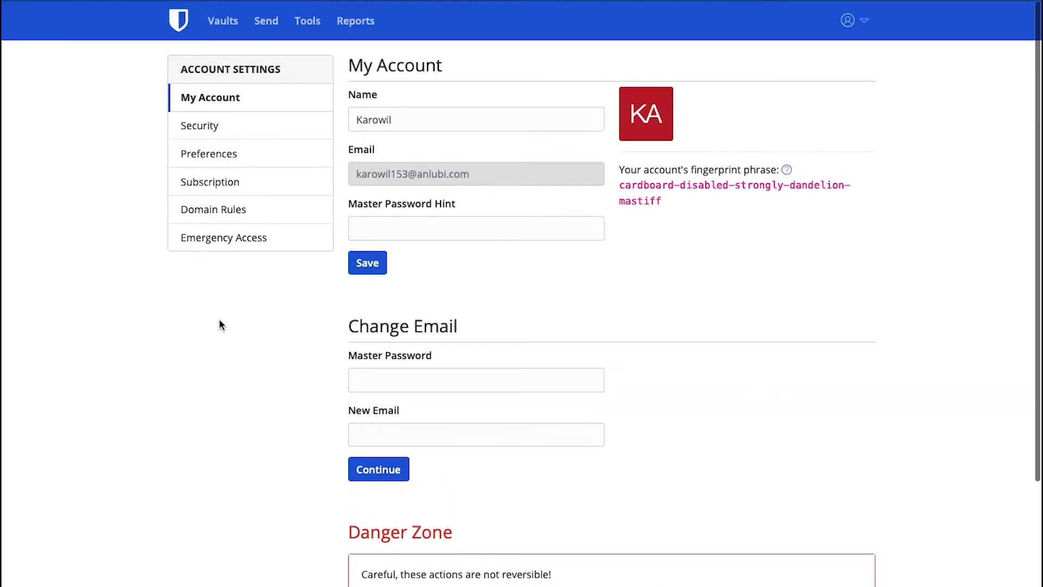
Open the Security settings and switch to the Two-step Login options.
{"action": "left_click", "coordinate": [201, 126]}
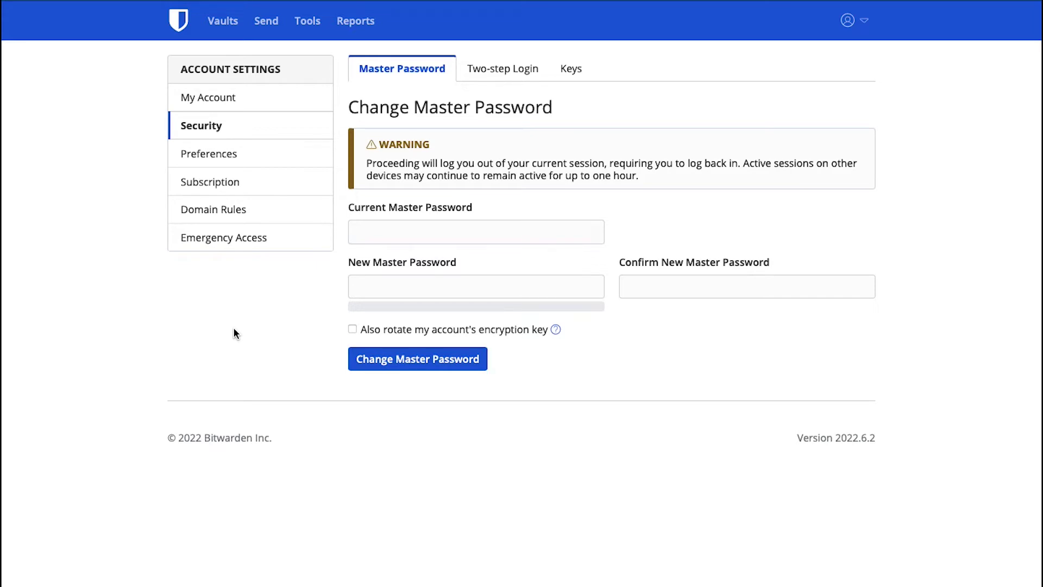
{"action": "left_click", "coordinate": [508, 69]}
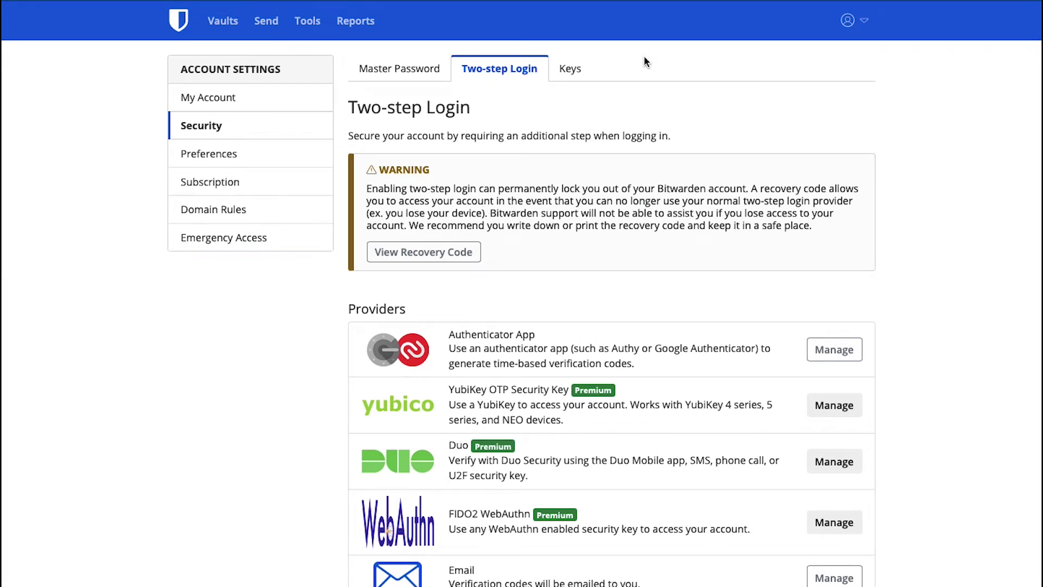
Scroll through the Two-step Login providers and back to the top.
{"action": "scroll", "coordinate": [915, 367], "scroll_direction": "down", "scroll_amount": 3}
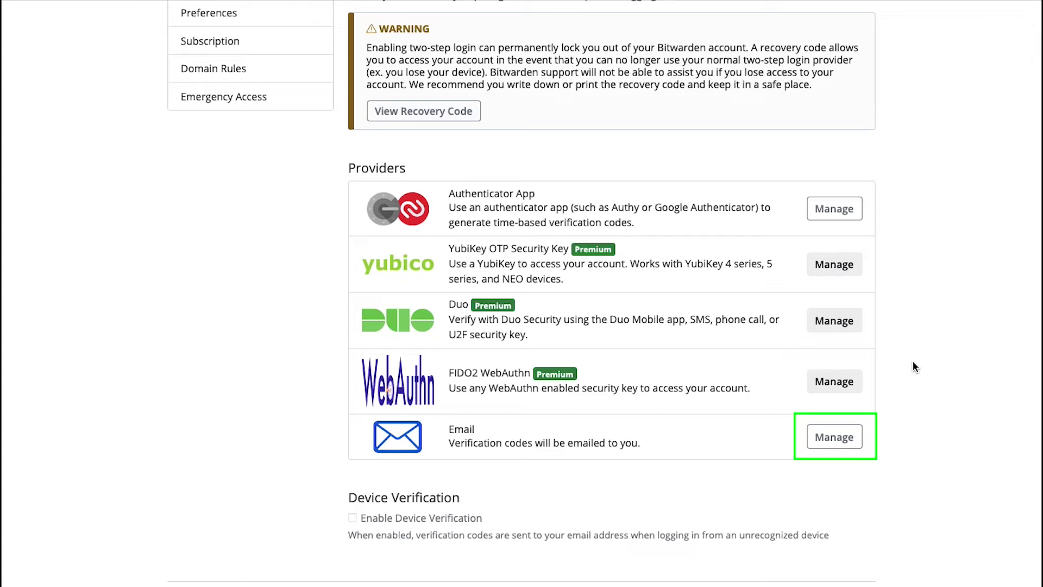
{"action": "scroll", "coordinate": [912, 361], "scroll_direction": "up", "scroll_amount": 3}
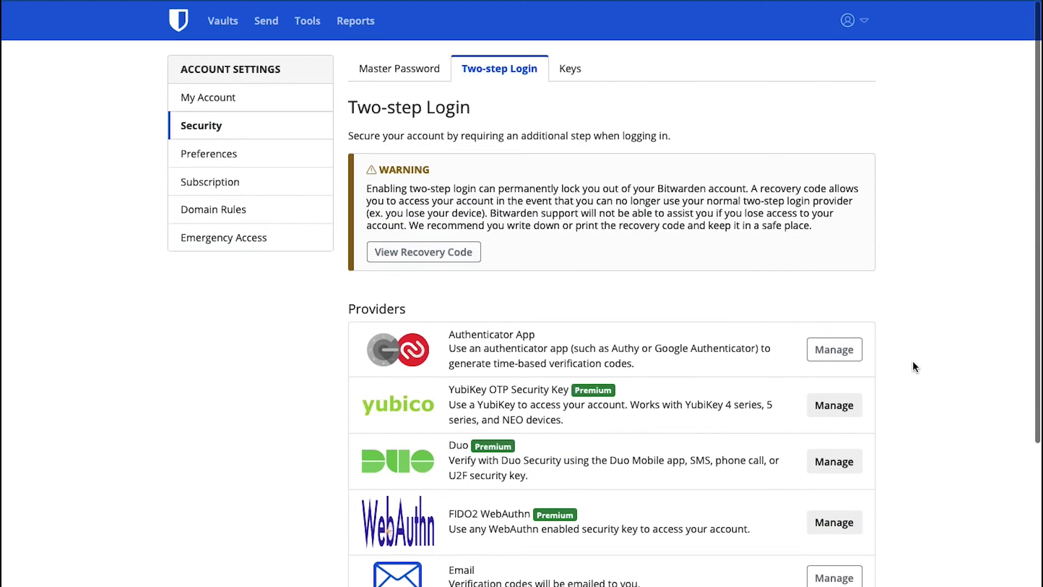
Review the Subscription page's $10.00/year Premium offer, then return to Vault Items.
{"action": "left_click", "coordinate": [250, 181]}
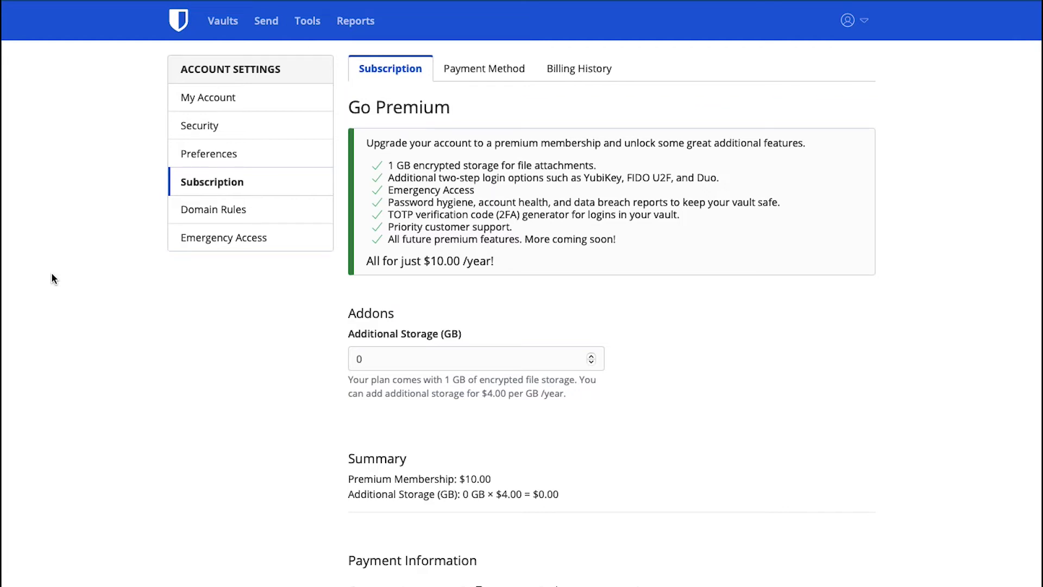
{"action": "scroll", "coordinate": [51, 279], "scroll_direction": "down", "scroll_amount": 6}
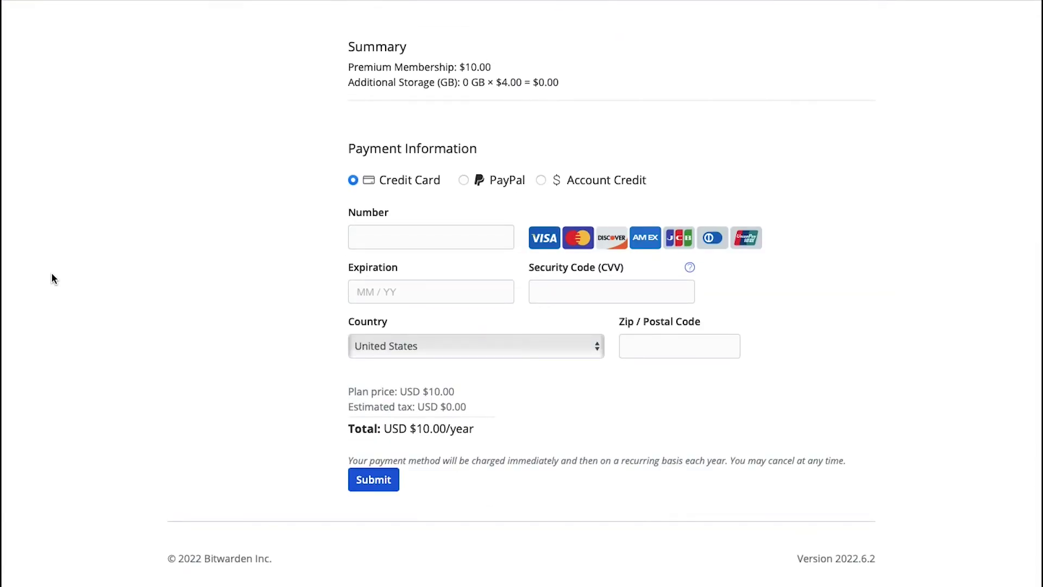
{"action": "scroll", "coordinate": [51, 275], "scroll_direction": "up", "scroll_amount": 8}
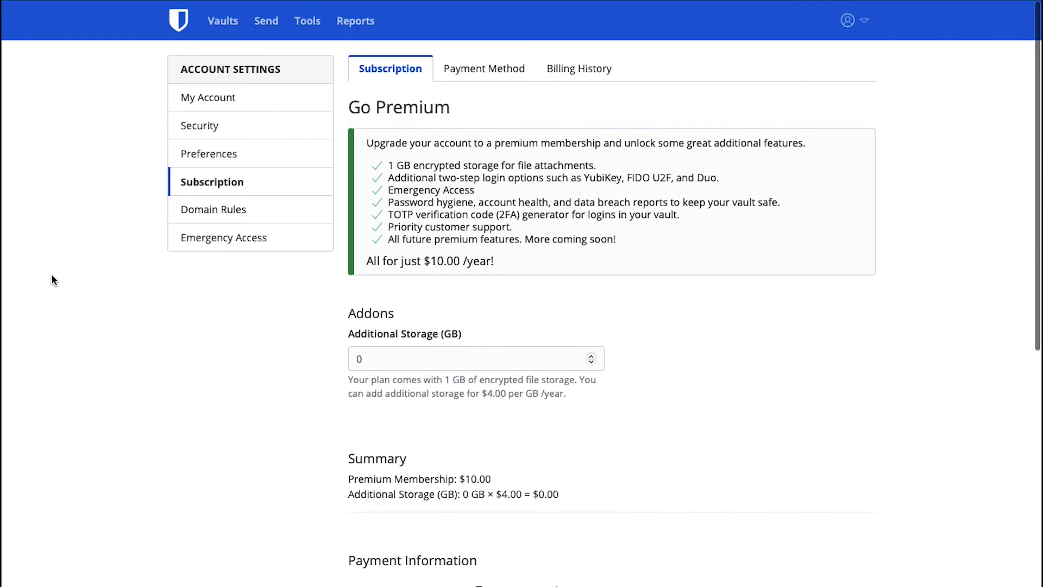
{"action": "left_click", "coordinate": [228, 30]}
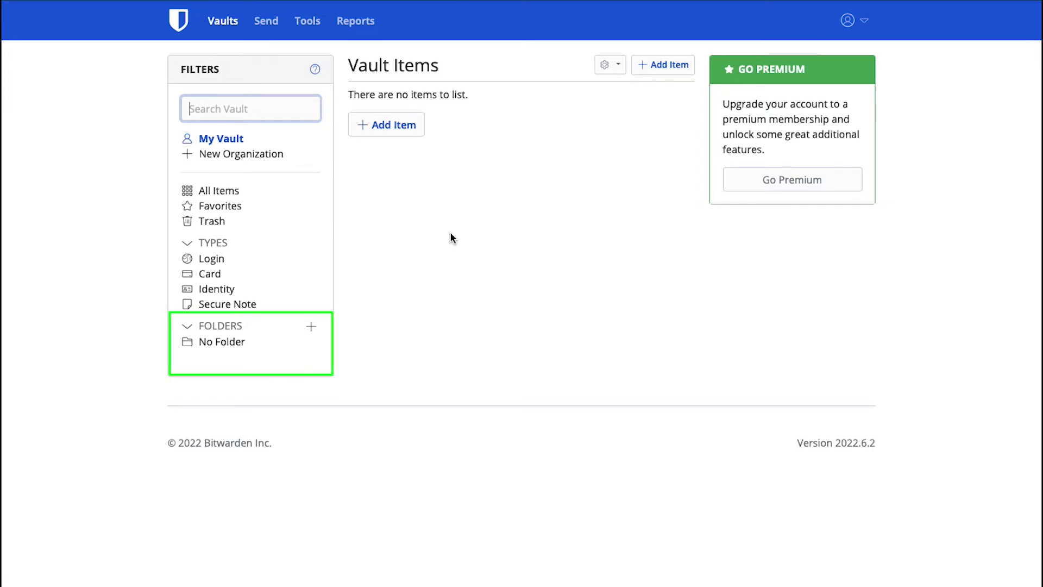
Create a new vault folder named 'Social Media'.
{"action": "left_click", "coordinate": [311, 328]}
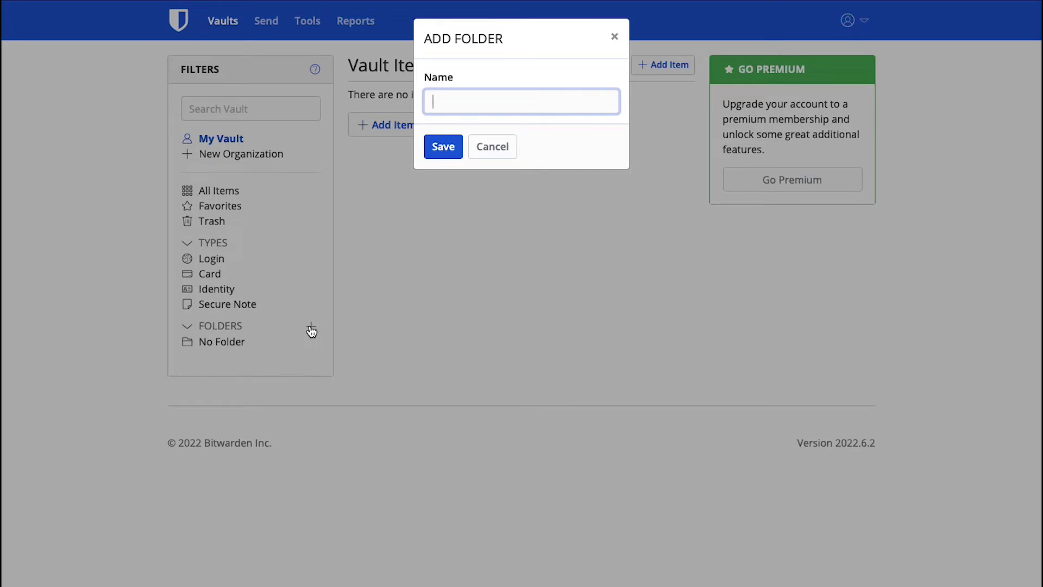
{"action": "type", "text": "Social Media"}
{"action": "left_click", "coordinate": [439, 147]}
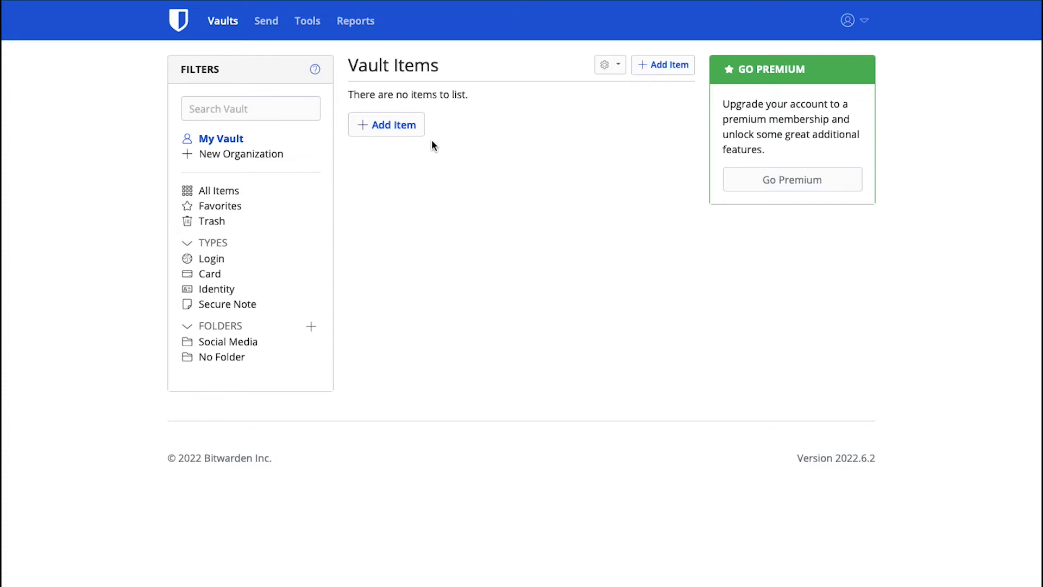
{"action": "left_click", "coordinate": [412, 130]}
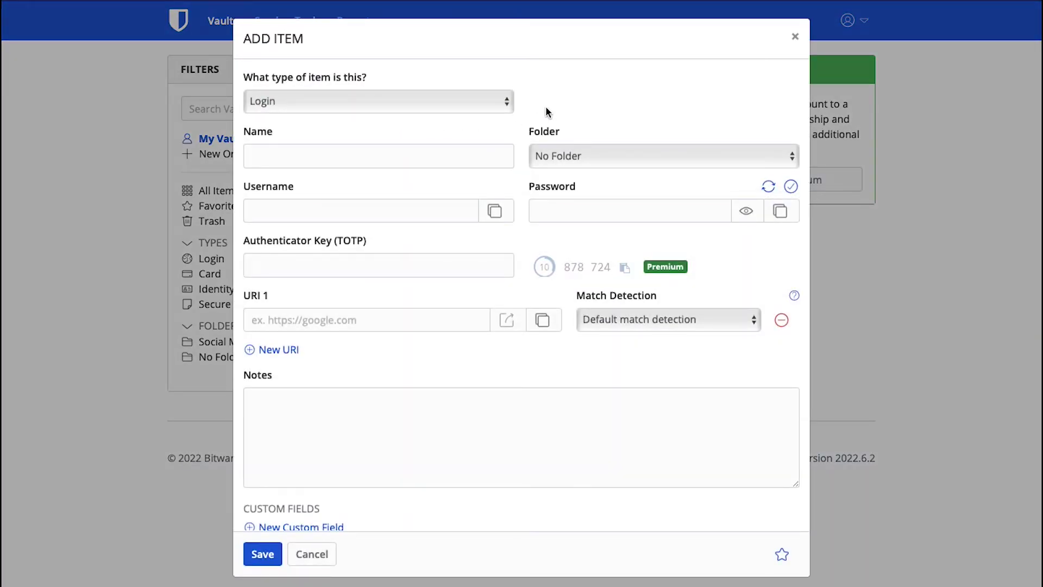
Start a Login item named 'Facebook login' filed in the Social Media folder.
{"action": "left_click", "coordinate": [486, 99]}
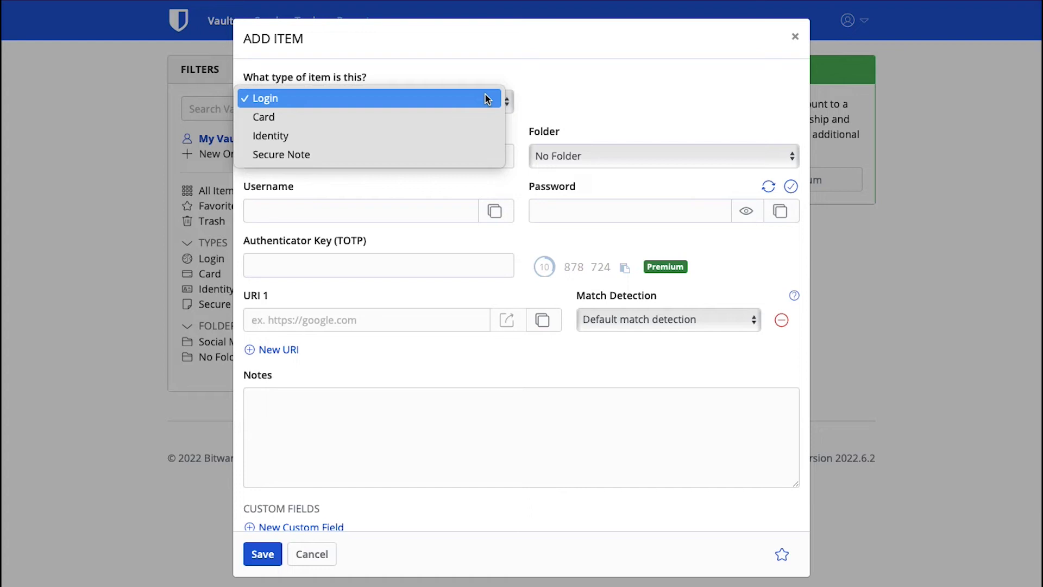
{"action": "left_click", "coordinate": [483, 99]}
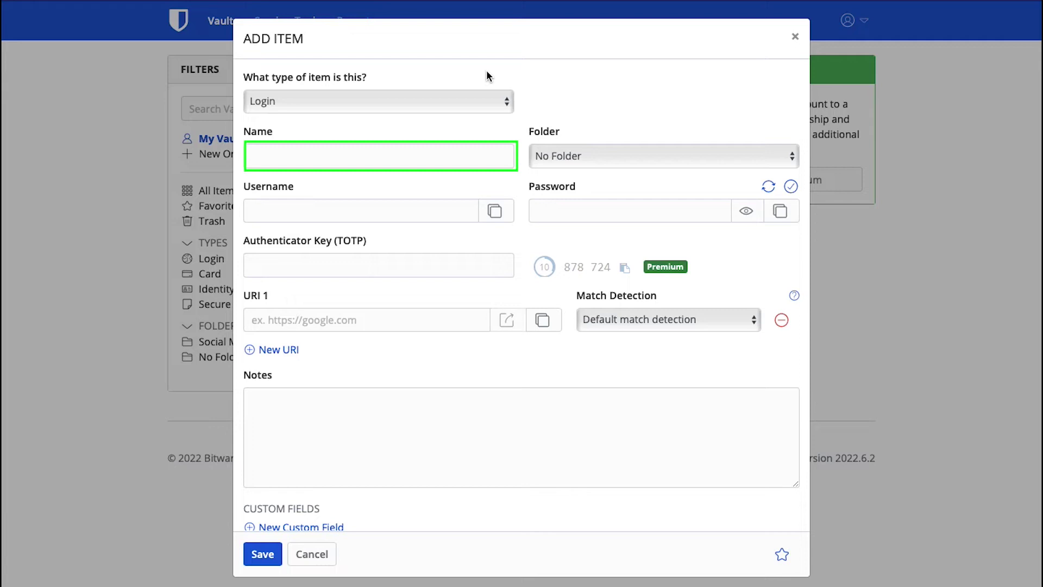
{"action": "left_click", "coordinate": [459, 158]}
{"action": "type", "text": "Facebook login"}
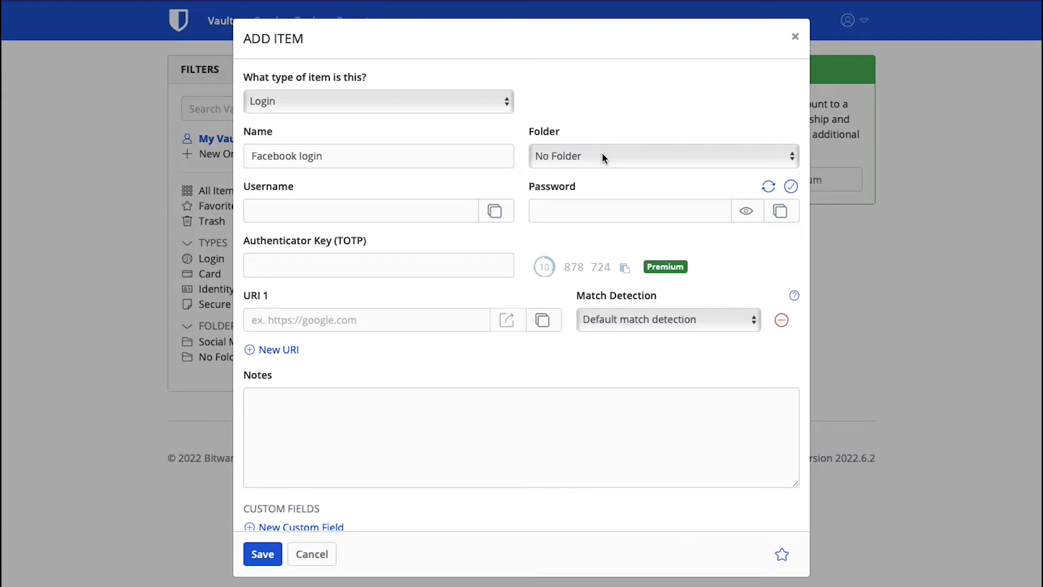
{"action": "left_click", "coordinate": [602, 156]}
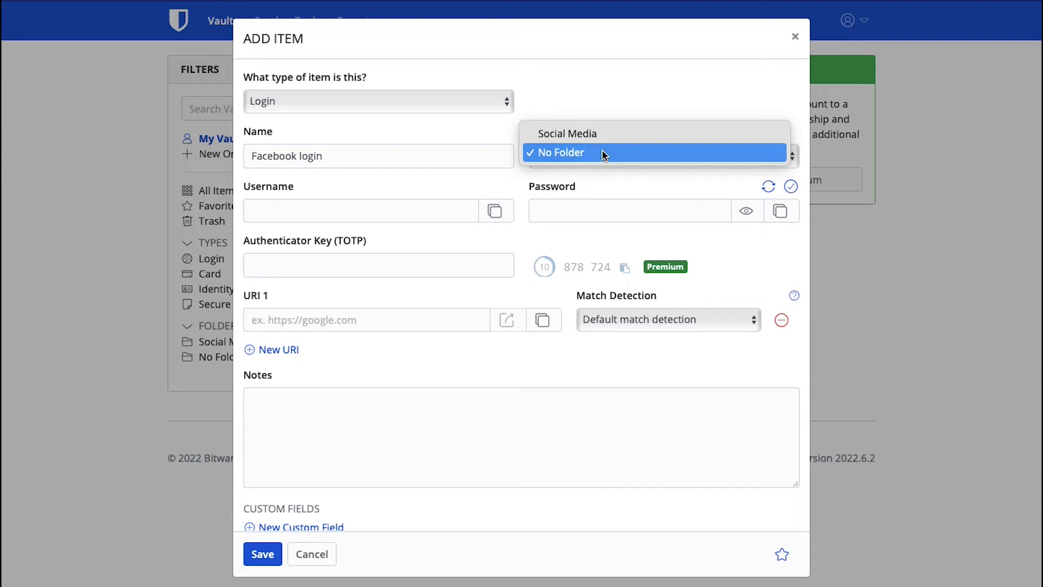
{"action": "left_click", "coordinate": [603, 136]}
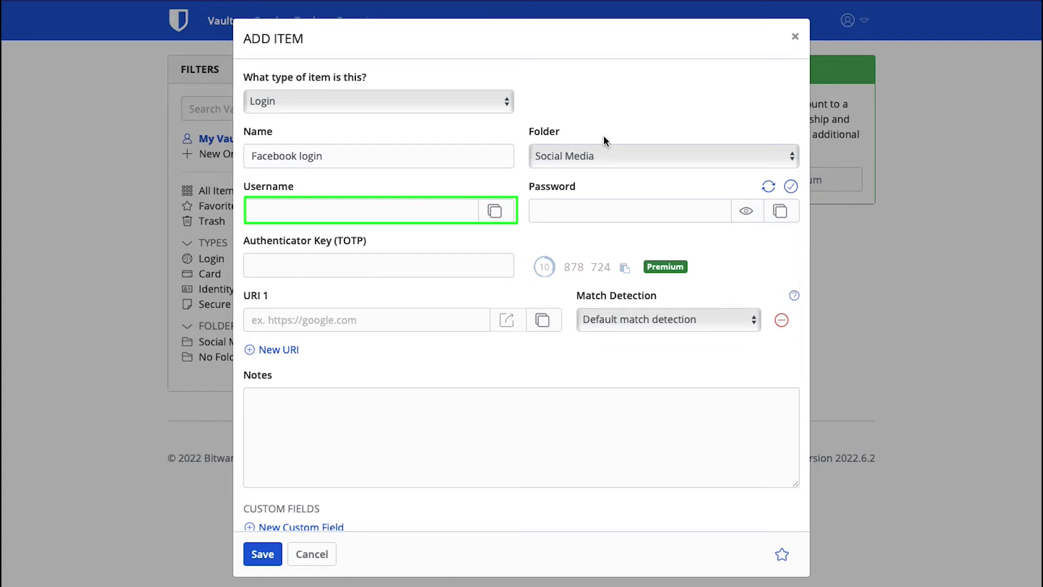
{"action": "left_click", "coordinate": [339, 210]}
{"action": "type", "text": "dummytext"}
{"action": "left_click", "coordinate": [589, 209]}
{"action": "type", "text": "12345"}
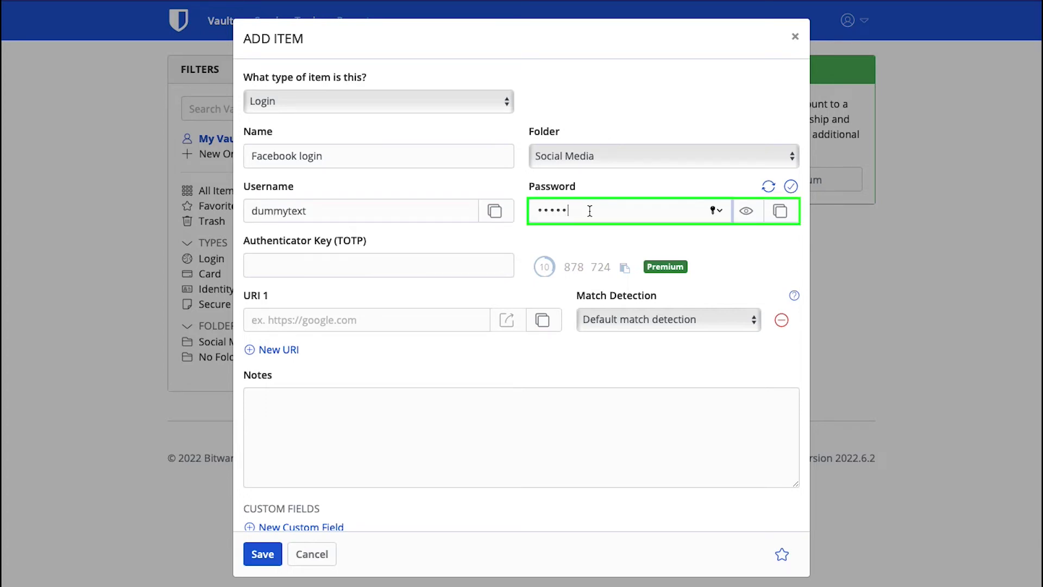
{"action": "type", "text": "6789"}
{"action": "left_click", "coordinate": [449, 325]}
{"action": "type", "text": "www."}
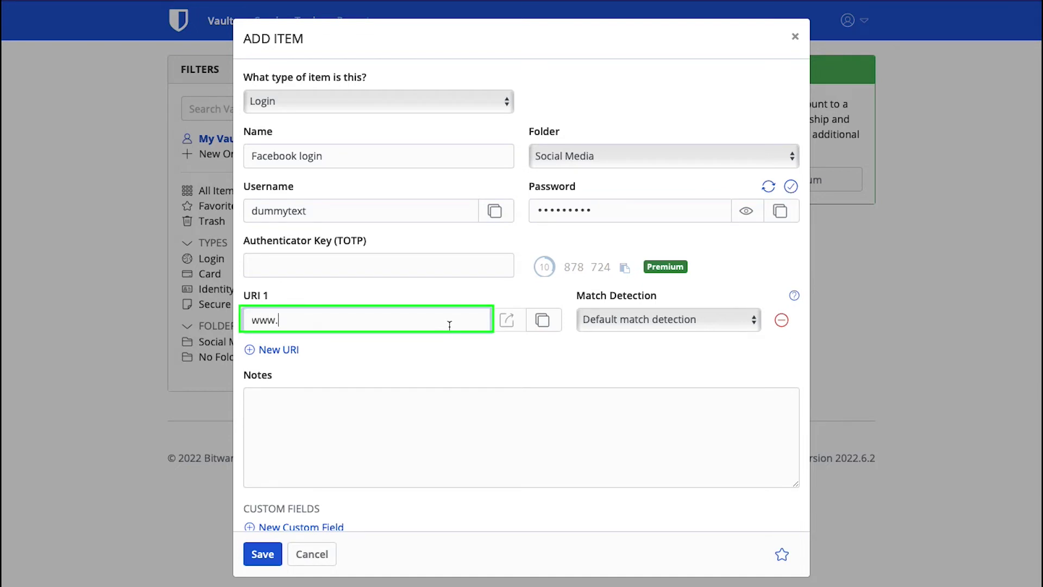
{"action": "type", "text": "facebook.com"}
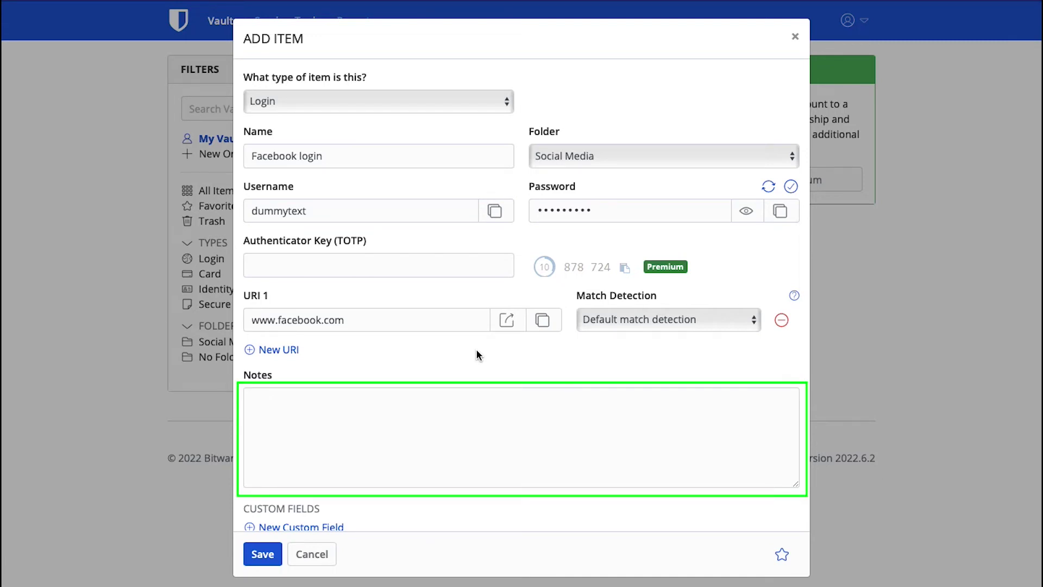
{"action": "left_click", "coordinate": [418, 433]}
{"action": "type", "text": "We are using dummy "}
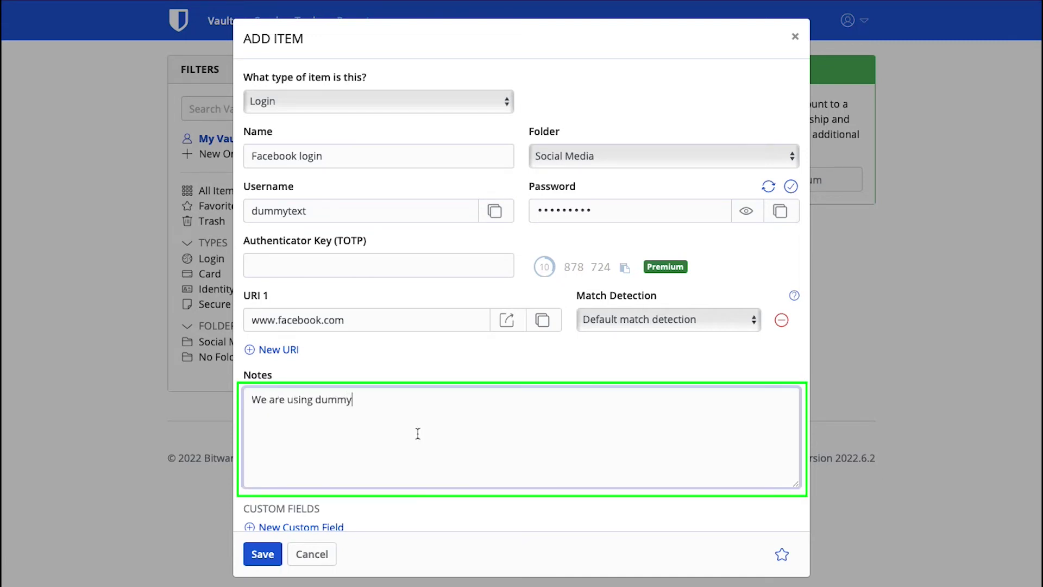
{"action": "type", "text": "login information"}
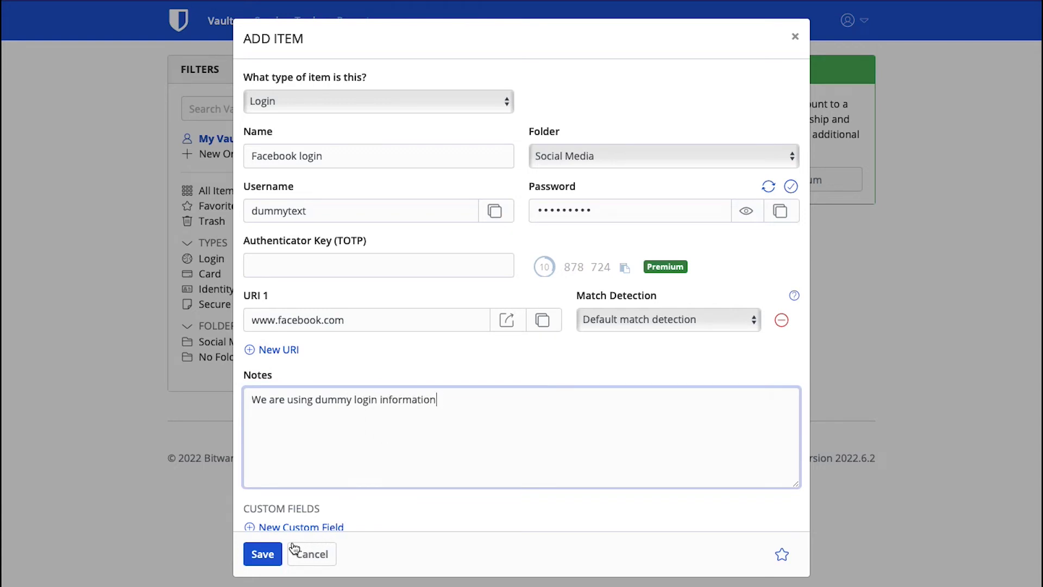
{"action": "left_click", "coordinate": [267, 555]}
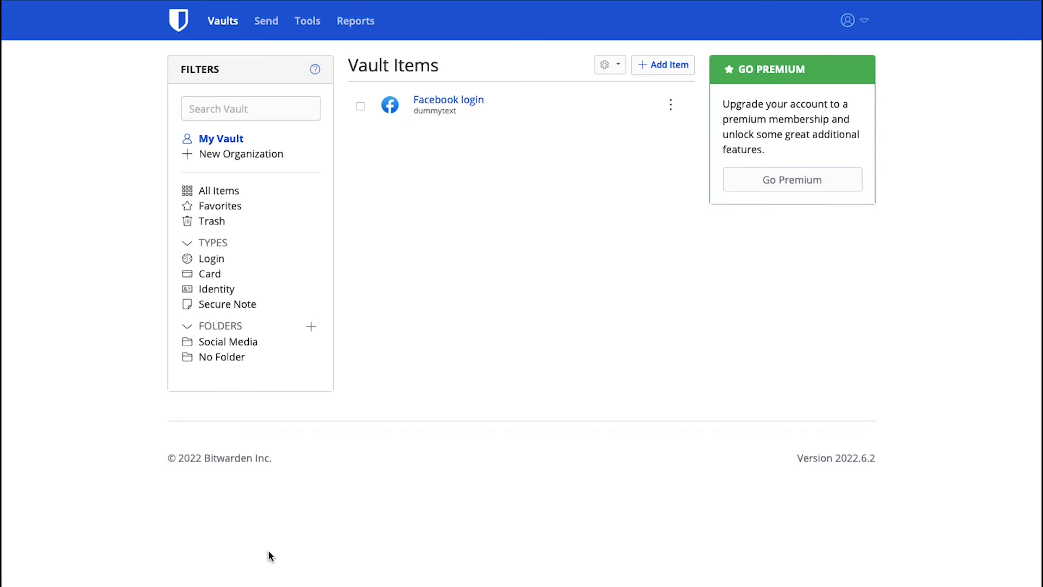
Start a Card item named 'Bank card' with a cardholder name and brand Visa.
{"action": "left_click", "coordinate": [669, 70]}
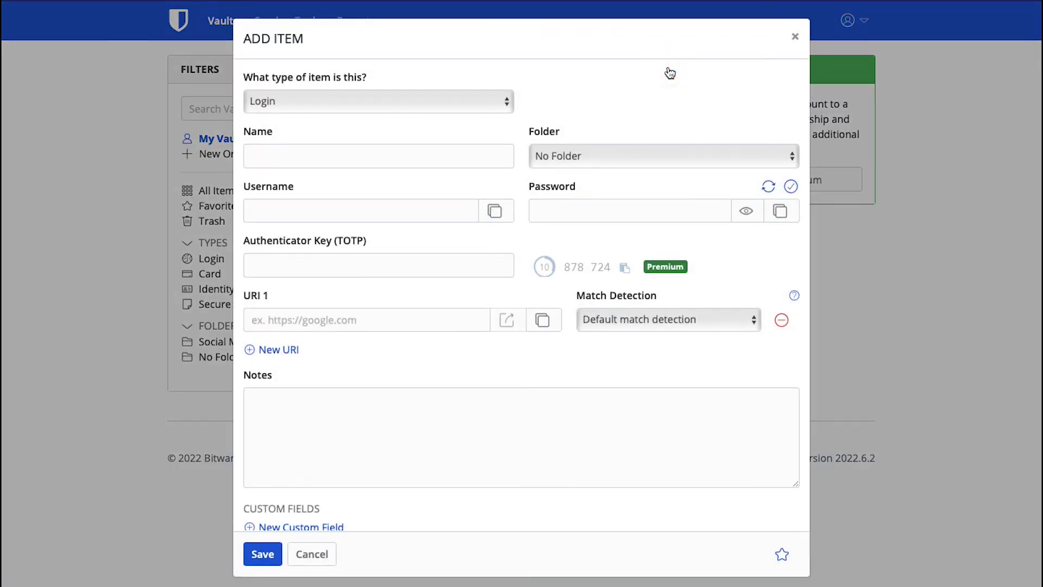
{"action": "left_click", "coordinate": [494, 99]}
{"action": "left_click", "coordinate": [490, 117]}
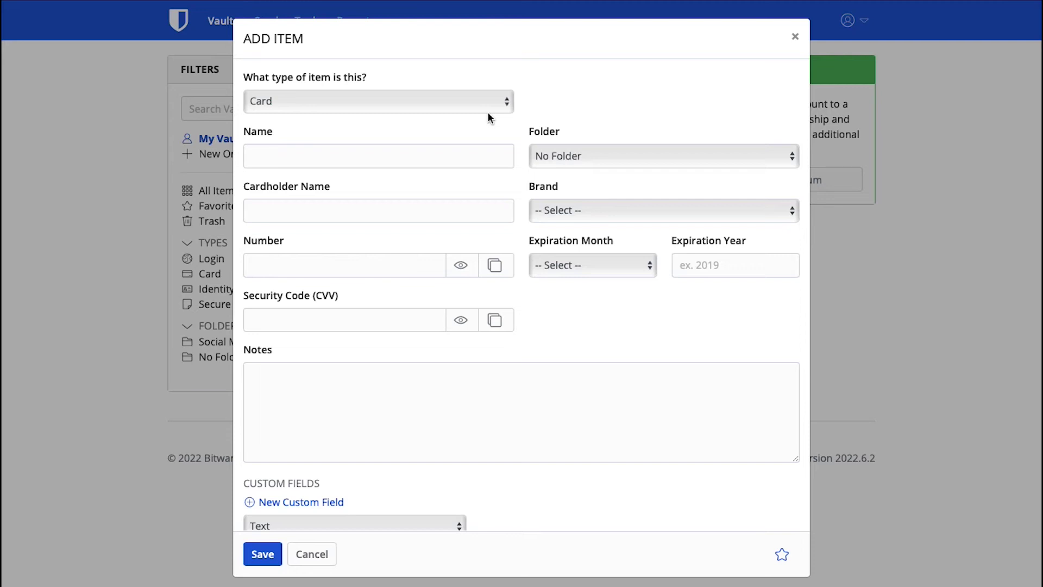
{"action": "left_click", "coordinate": [448, 154]}
{"action": "type", "text": "Bank card"}
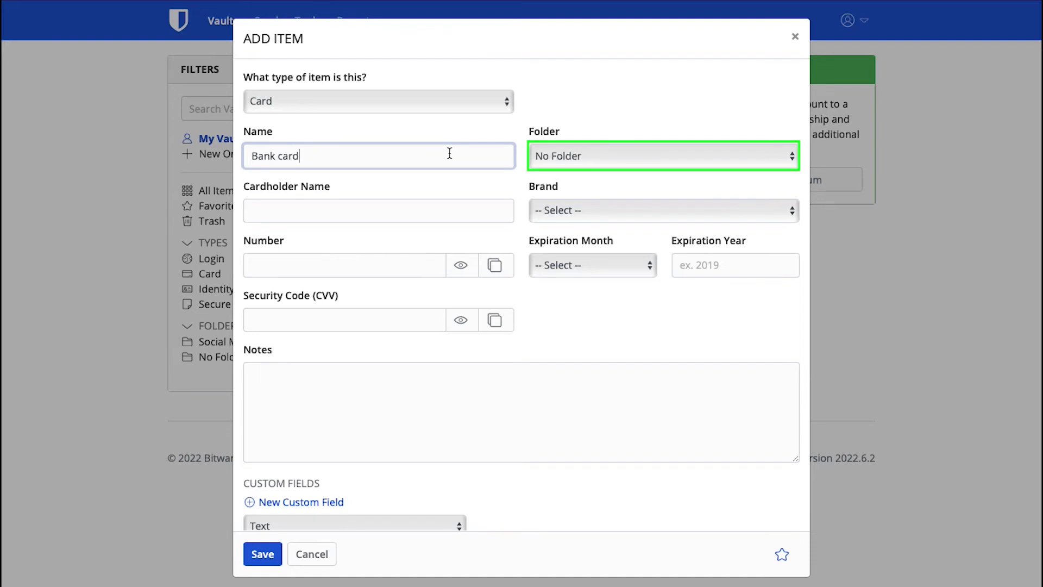
{"action": "left_click", "coordinate": [391, 212]}
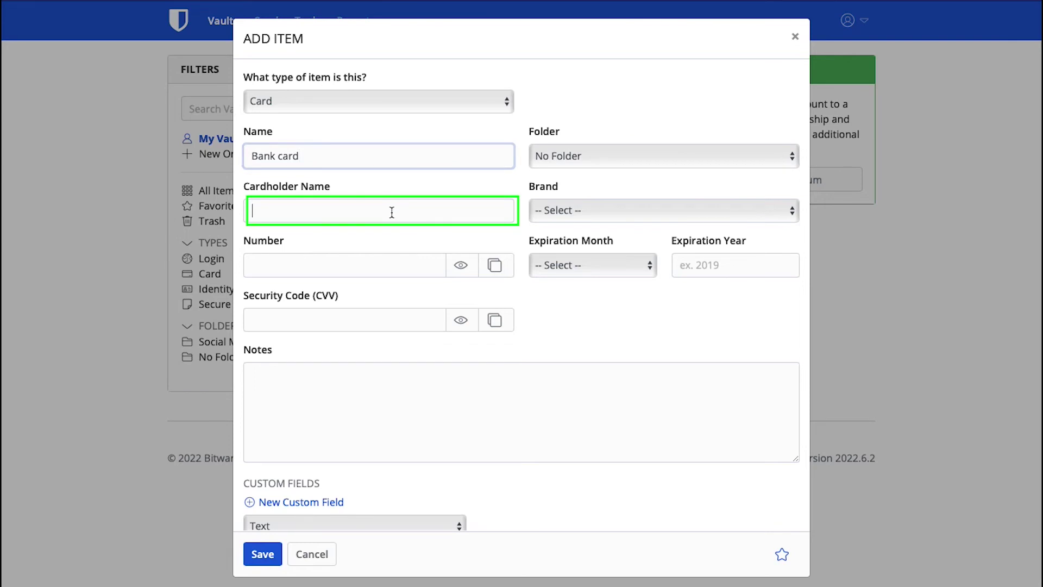
{"action": "type", "text": "Web User"}
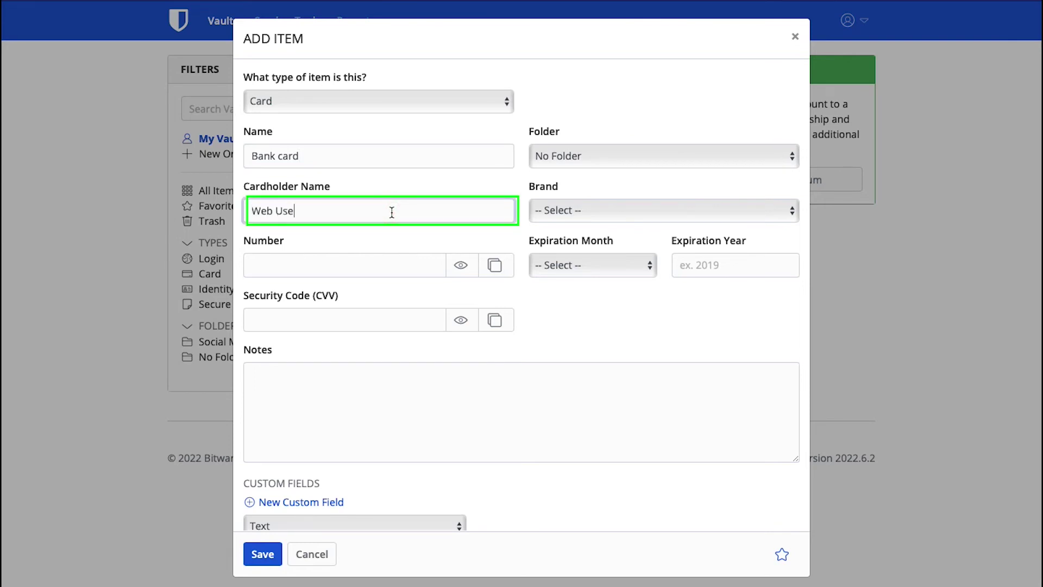
{"action": "left_click", "coordinate": [577, 212]}
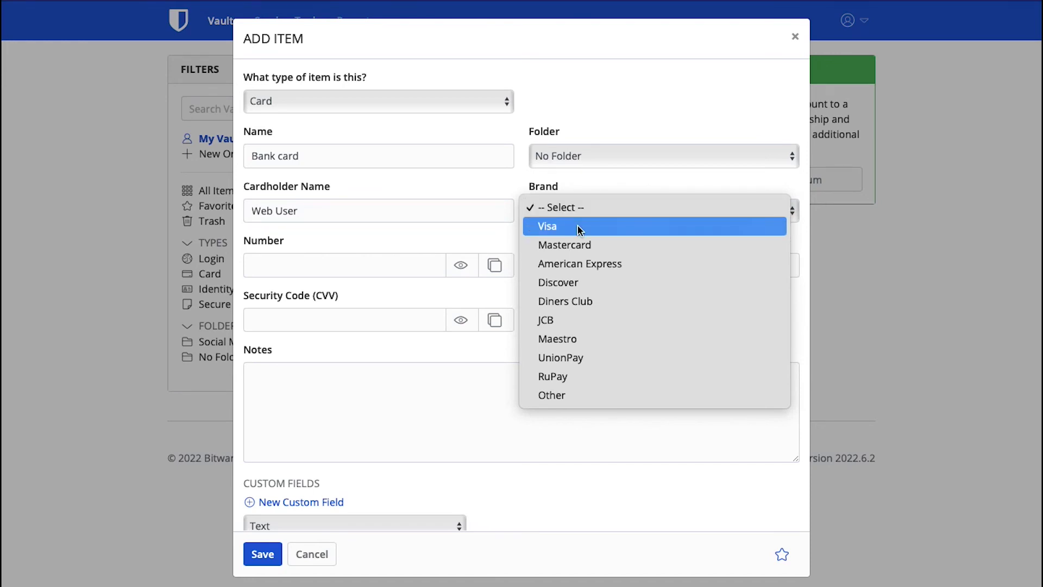
{"action": "left_click", "coordinate": [579, 227]}
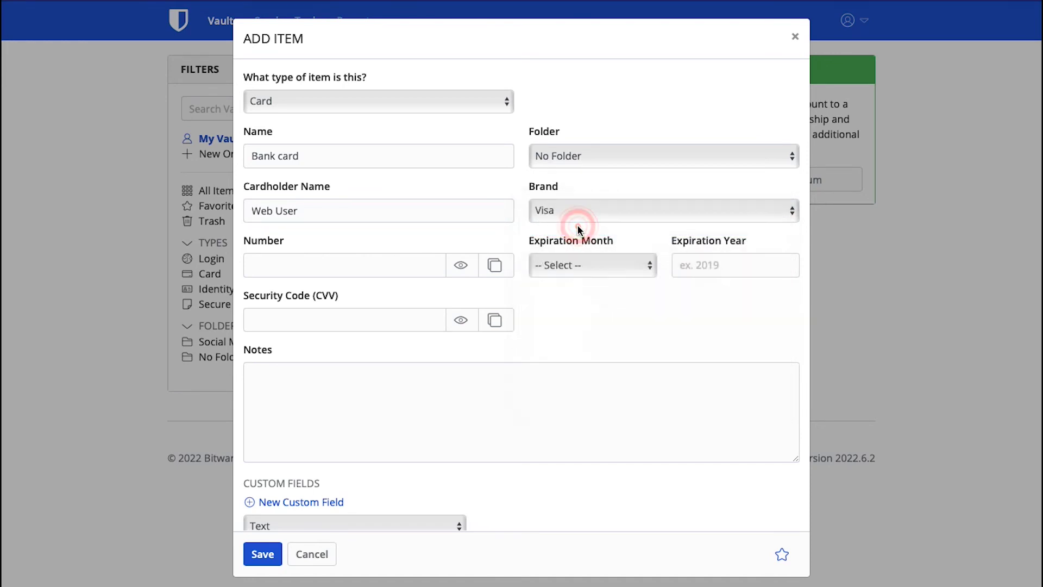
Enter the card number, expiry 01 - January 2030, security code, note 'My bank card details', and save.
{"action": "left_click", "coordinate": [390, 269]}
{"action": "type", "text": "41111111111"}
{"action": "key", "text": "Tab"}
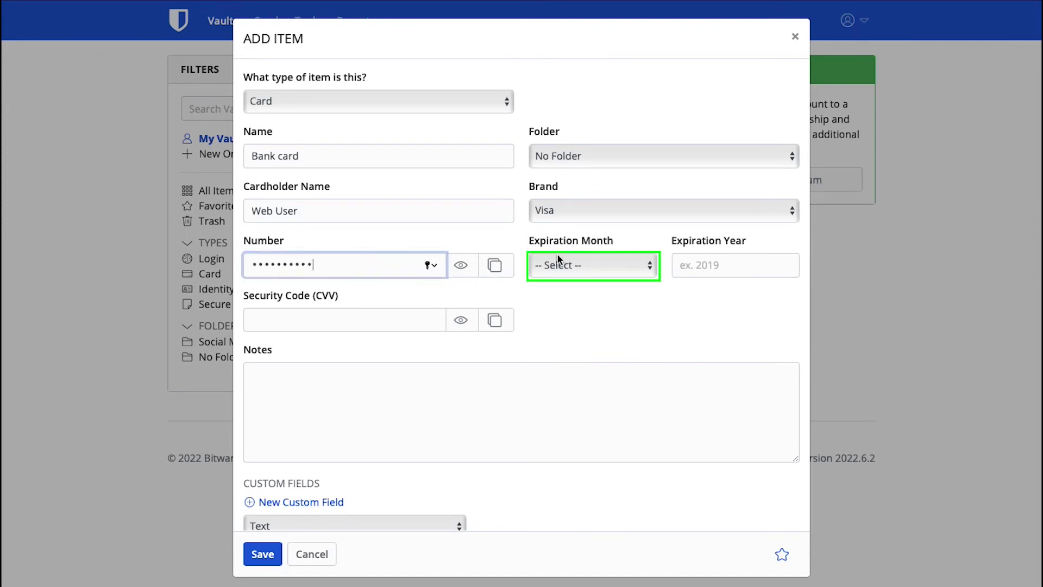
{"action": "left_click", "coordinate": [559, 259]}
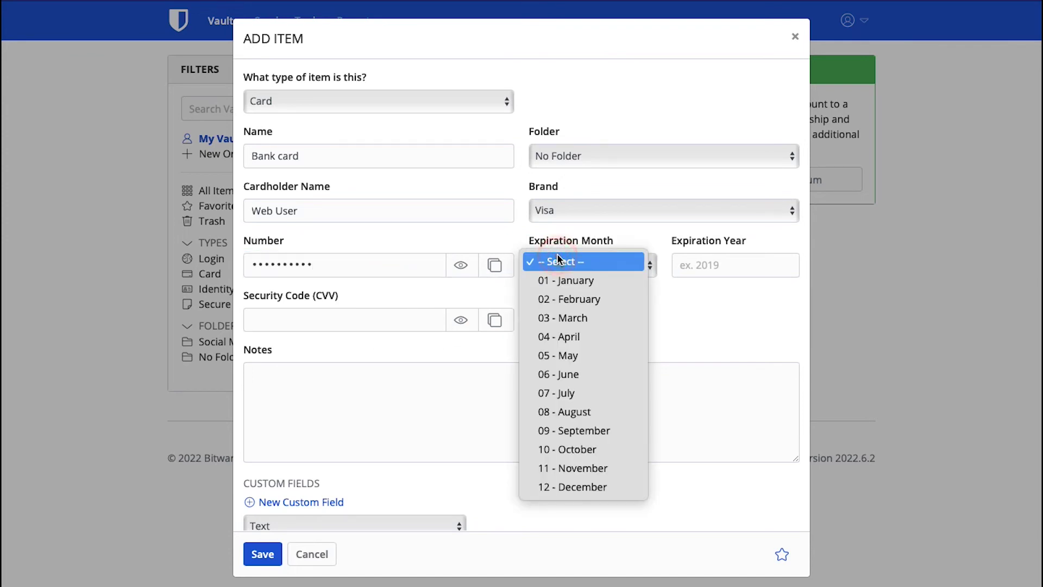
{"action": "left_click", "coordinate": [567, 282]}
{"action": "left_click", "coordinate": [699, 264]}
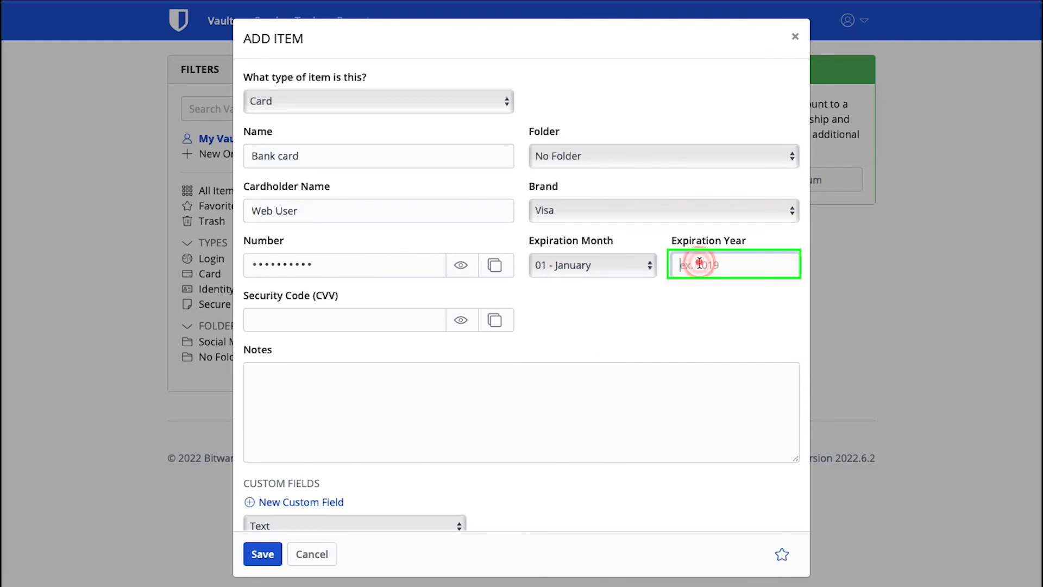
{"action": "type", "text": "2030"}
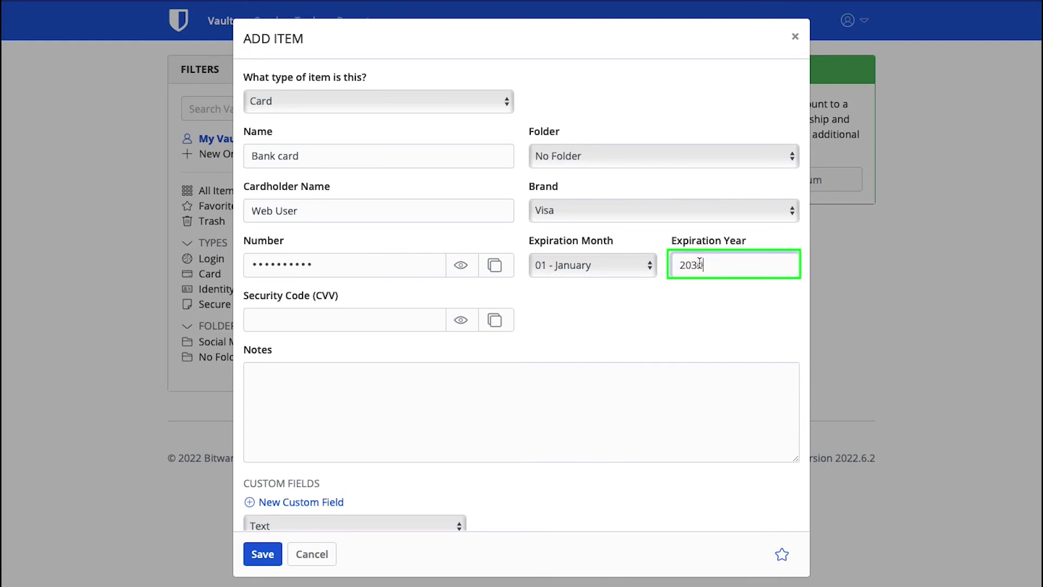
{"action": "left_click", "coordinate": [416, 314]}
{"action": "type", "text": "12"}
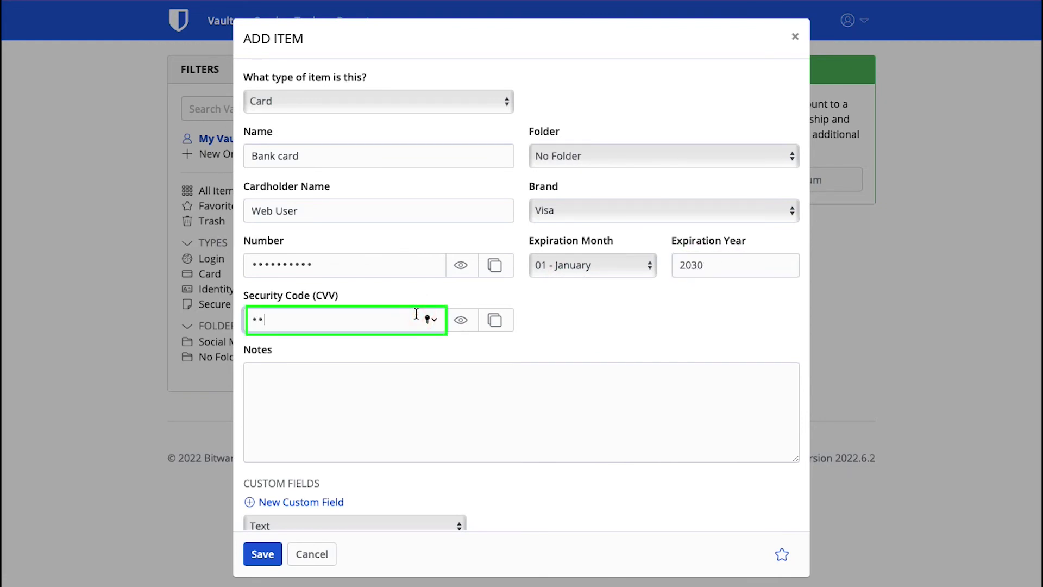
{"action": "type", "text": "3"}
{"action": "left_click", "coordinate": [400, 397]}
{"action": "type", "text": "My bank "}
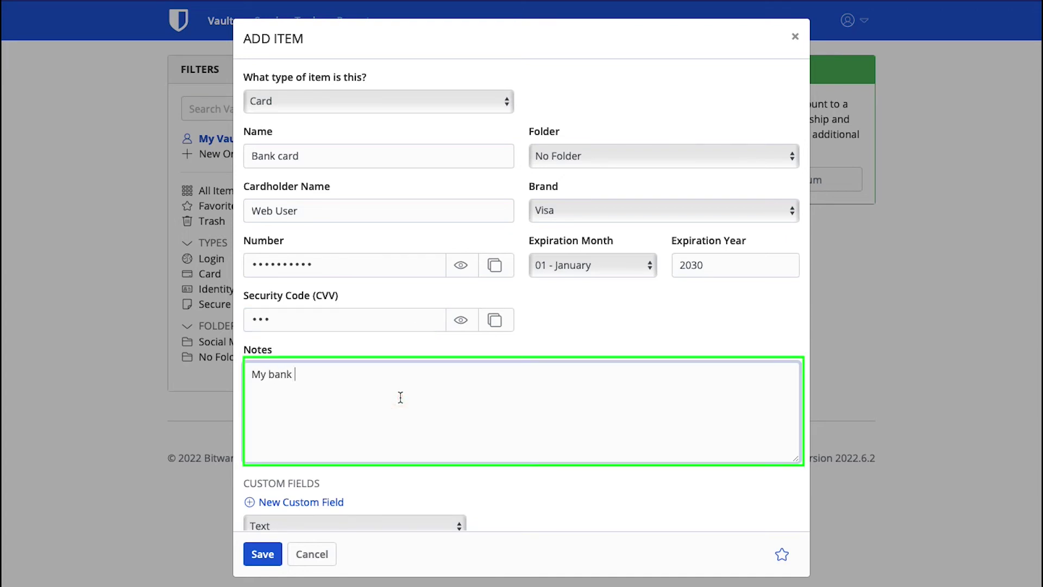
{"action": "type", "text": "card details"}
{"action": "left_click", "coordinate": [261, 553]}
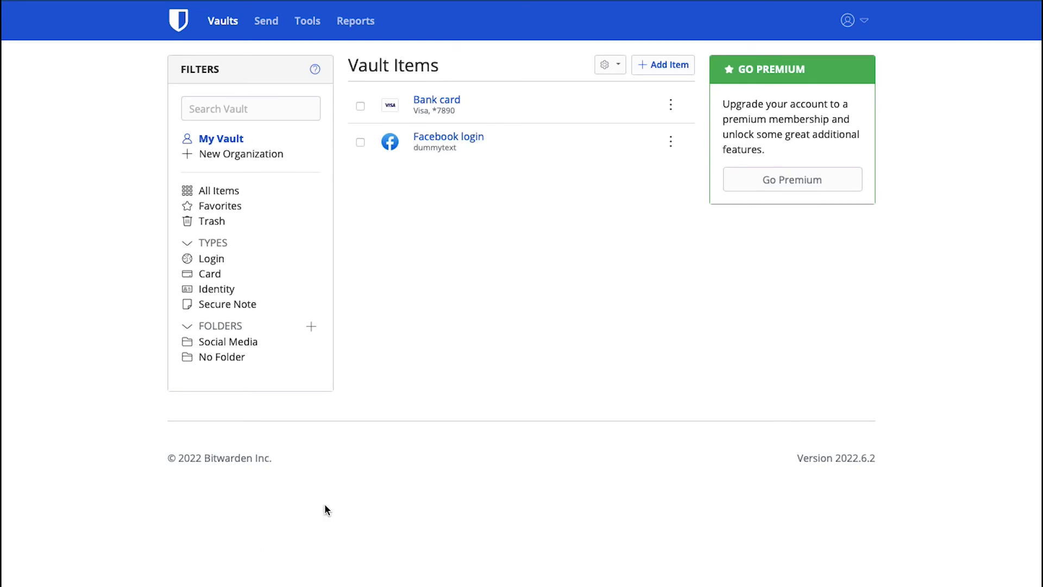
Start a new Identity item named 'My passport details'.
{"action": "left_click", "coordinate": [672, 68]}
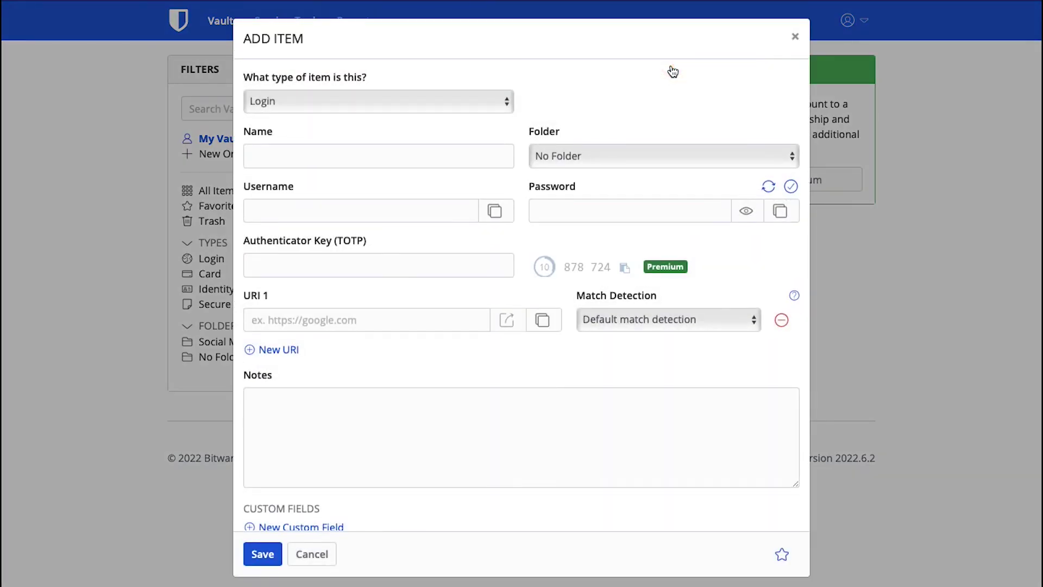
{"action": "left_click", "coordinate": [472, 102]}
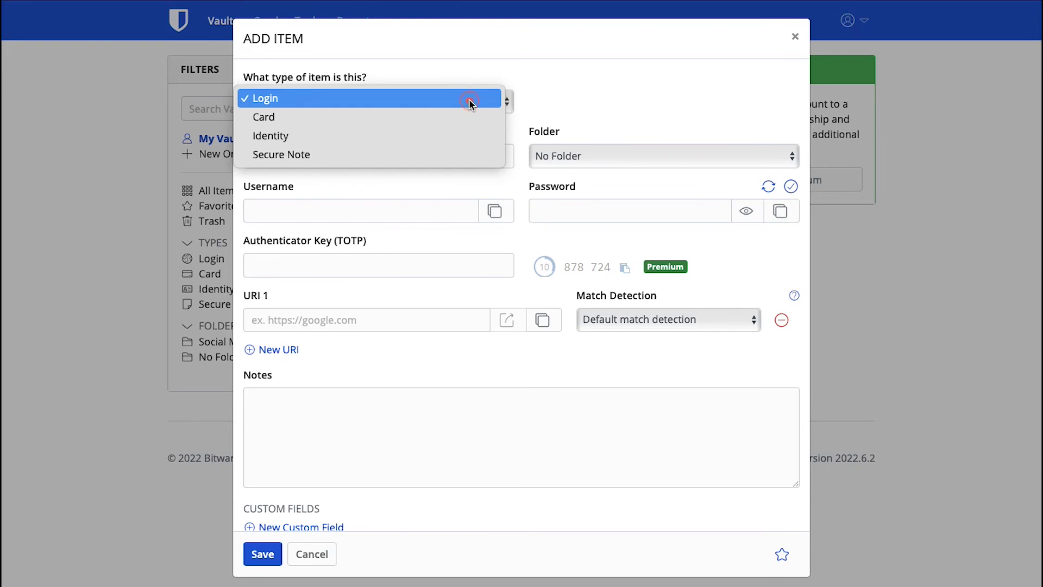
{"action": "left_click", "coordinate": [448, 138]}
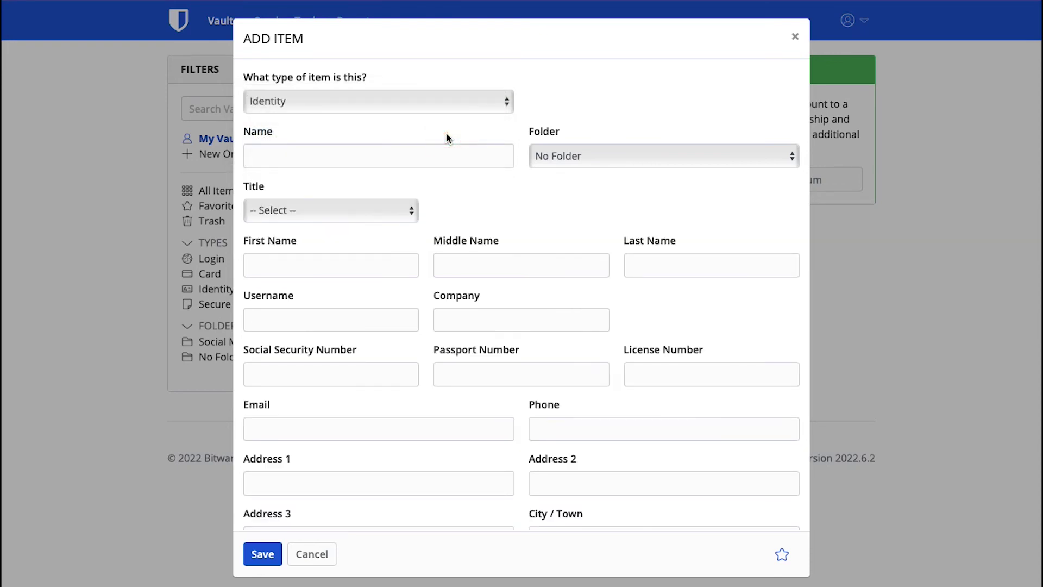
{"action": "left_click", "coordinate": [426, 157]}
{"action": "type", "text": "My passport det"}
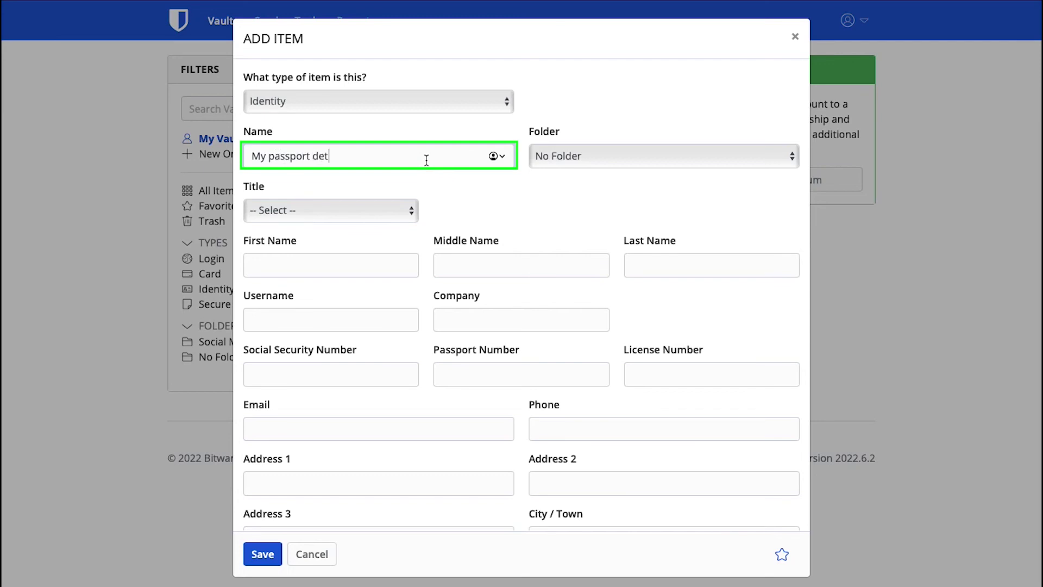
{"action": "type", "text": "ails"}
{"action": "key", "text": "Tab"}
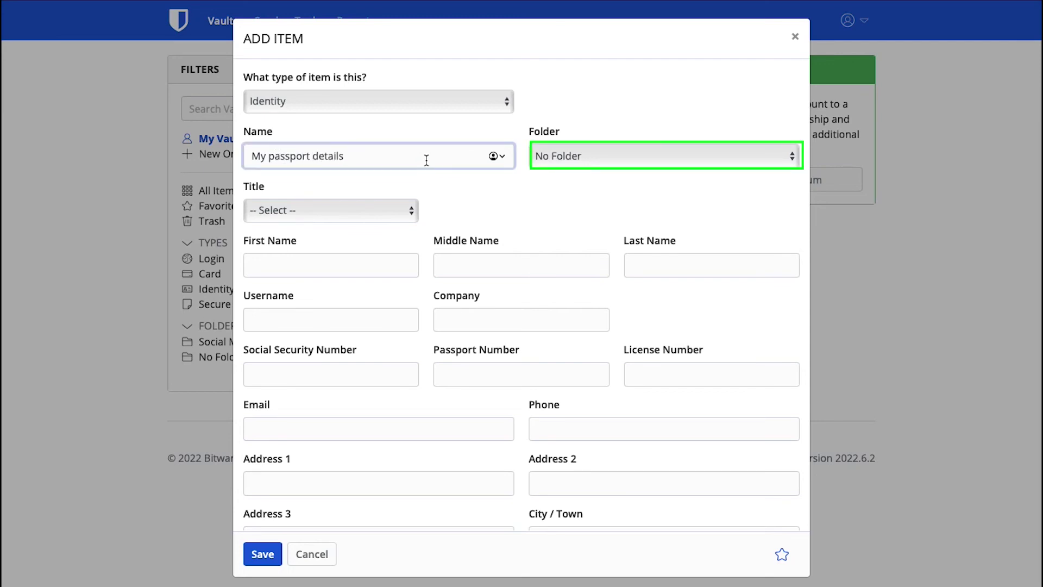
Set the title to Mrs, enter the holder's first, middle and last name, and save.
{"action": "left_click", "coordinate": [372, 212]}
{"action": "left_click", "coordinate": [362, 226]}
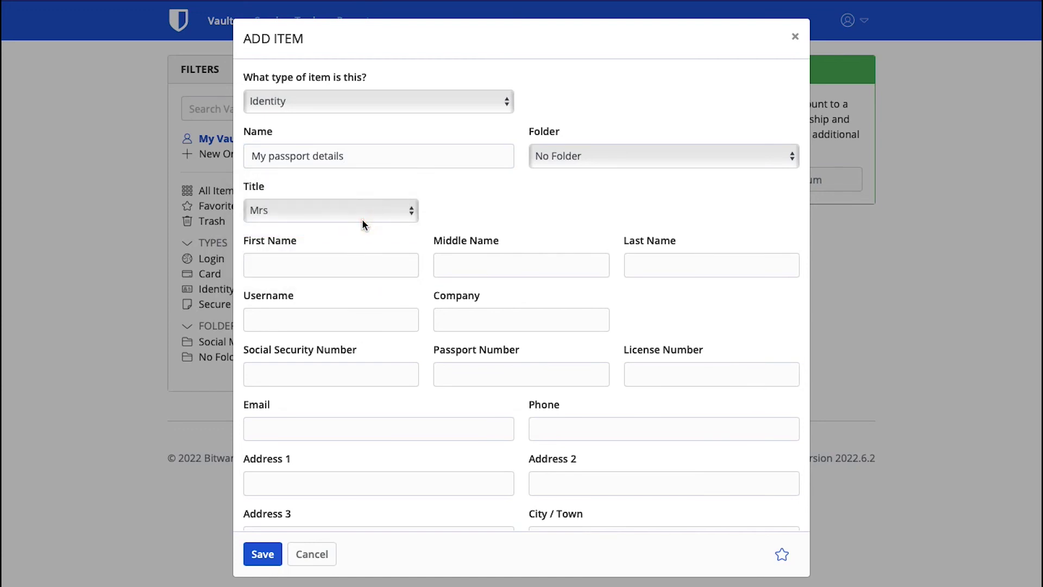
{"action": "left_click", "coordinate": [352, 264]}
{"action": "type", "text": "Web"}
{"action": "left_click", "coordinate": [473, 265]}
{"action": "type", "text": "Use"}
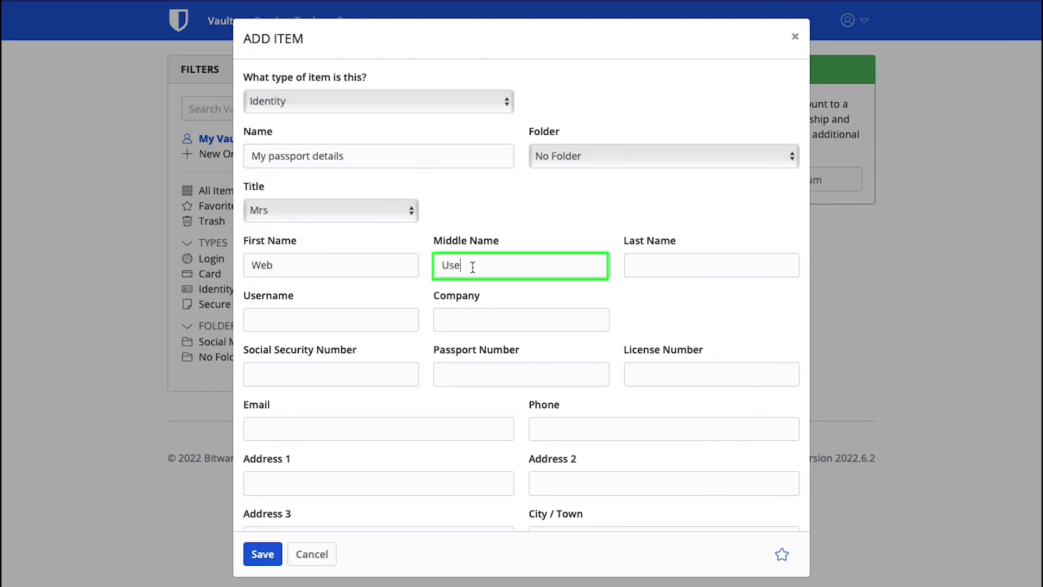
{"action": "type", "text": "r"}
{"action": "left_click", "coordinate": [664, 265]}
{"action": "type", "text": "Identity"}
{"action": "left_click", "coordinate": [637, 299]}
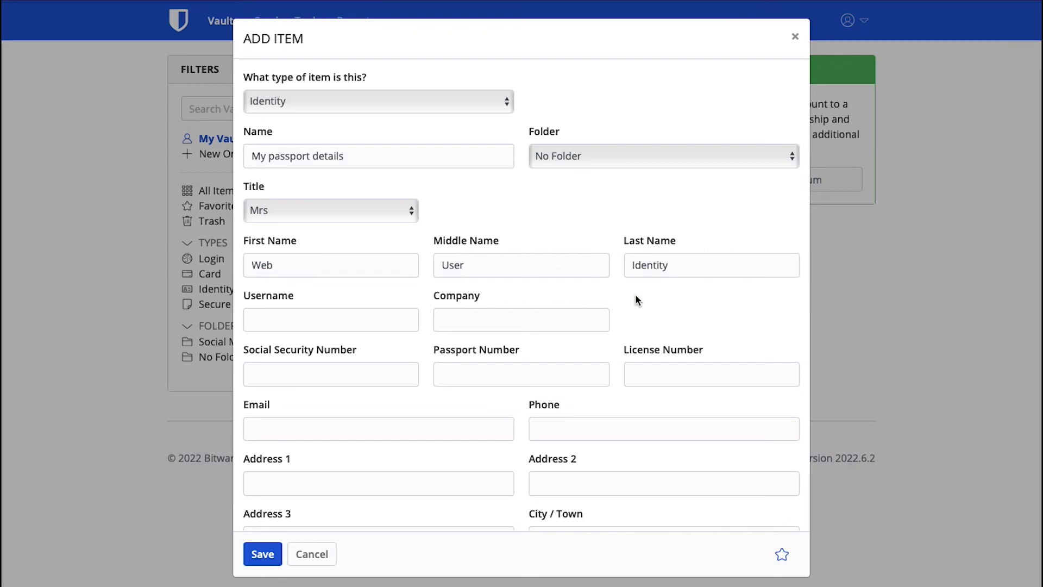
{"action": "scroll", "coordinate": [637, 299], "scroll_direction": "down", "scroll_amount": 5}
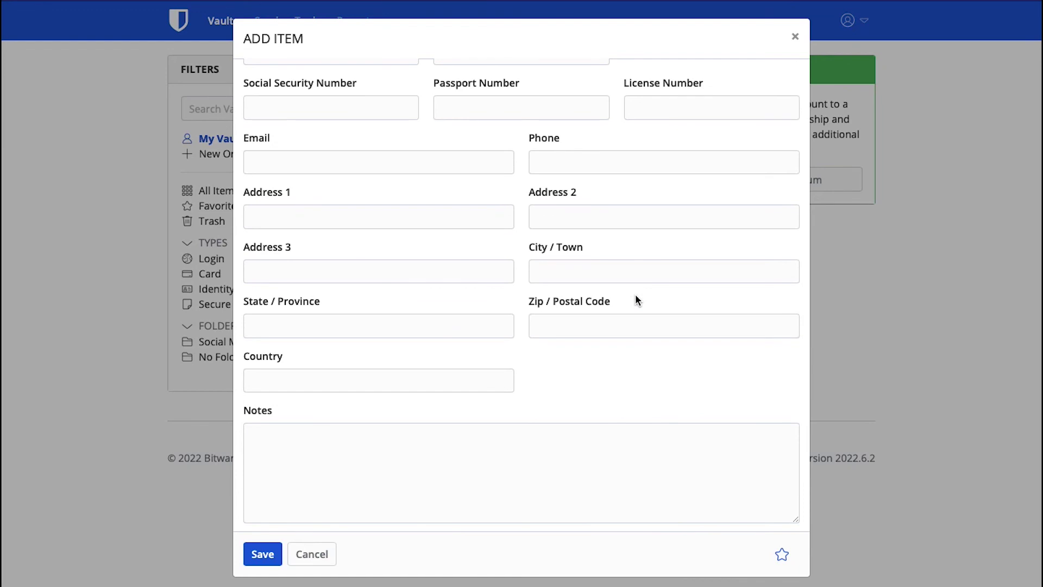
{"action": "scroll", "coordinate": [637, 299], "scroll_direction": "down", "scroll_amount": 3}
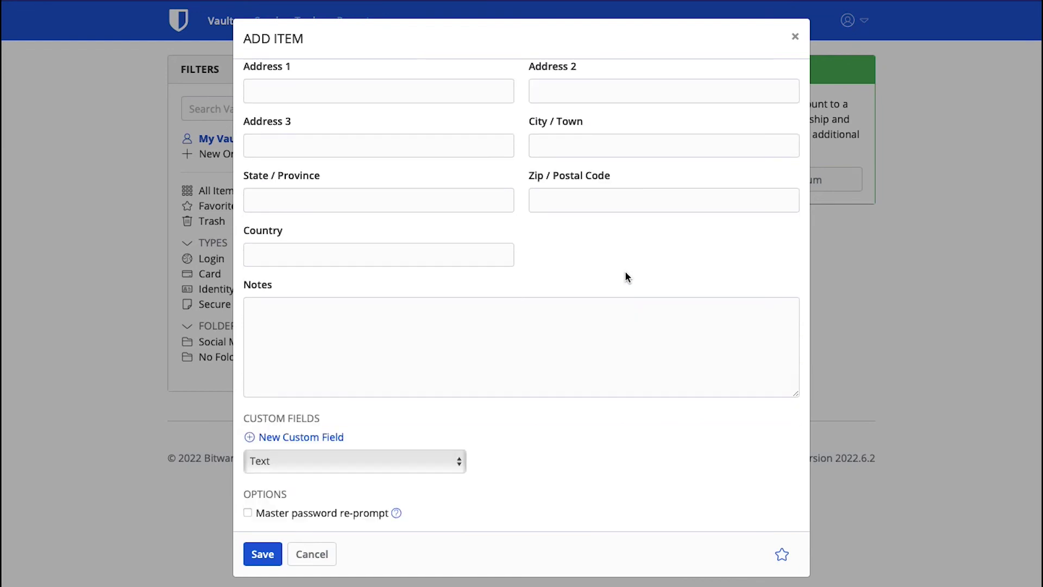
{"action": "left_click", "coordinate": [263, 554]}
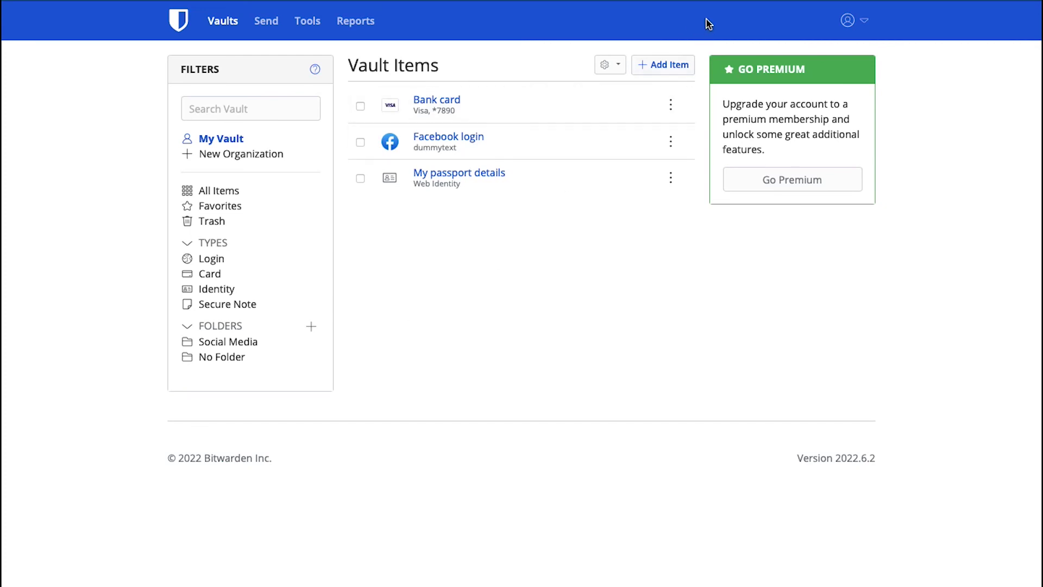
Save a Secure Note named 'My personal note' whose notes record the main gate key code.
{"action": "left_click", "coordinate": [683, 61]}
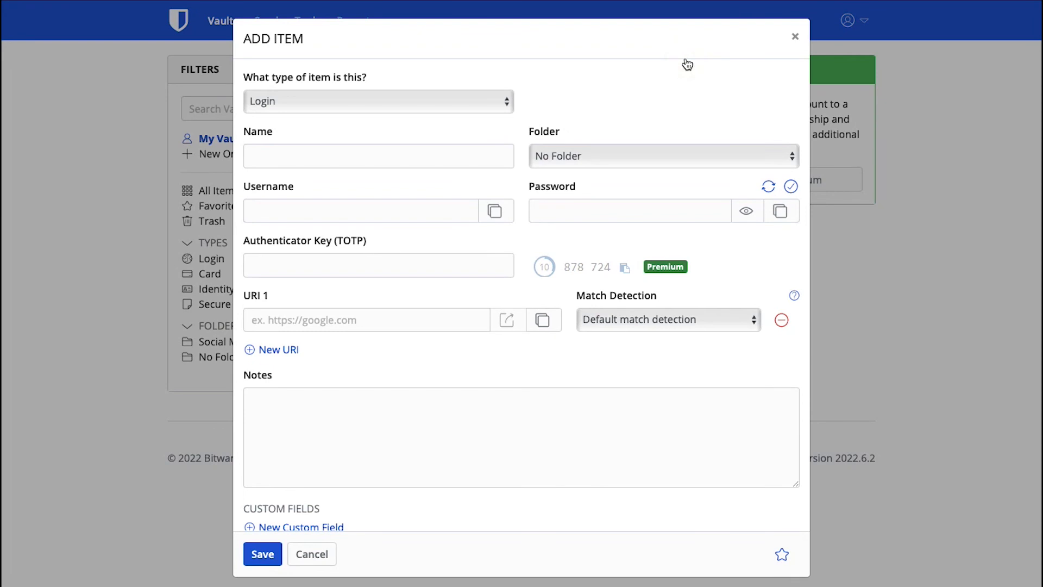
{"action": "left_click", "coordinate": [489, 102]}
{"action": "left_click", "coordinate": [480, 157]}
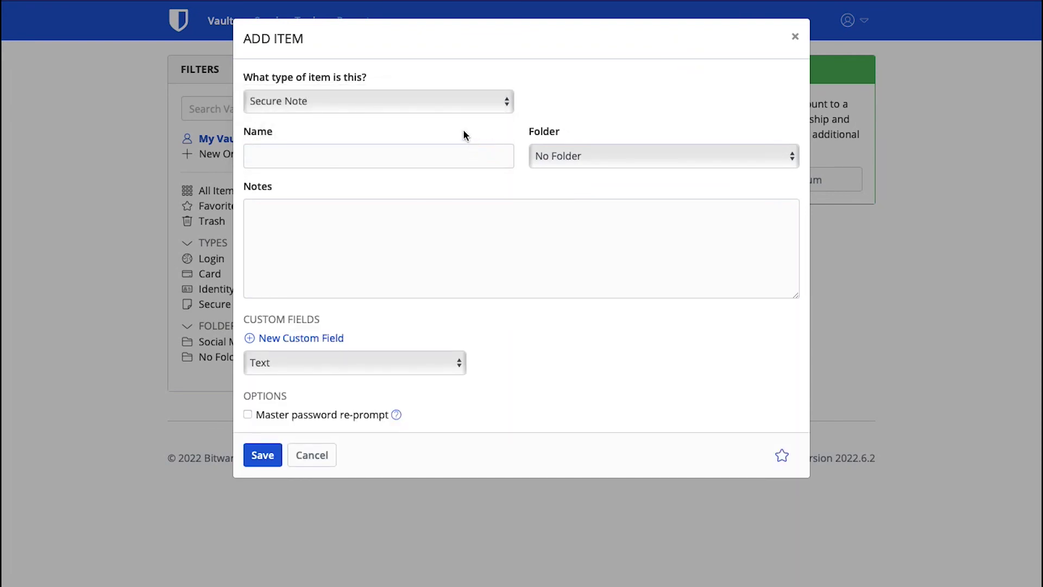
{"action": "left_click", "coordinate": [449, 156]}
{"action": "type", "text": "My personal"}
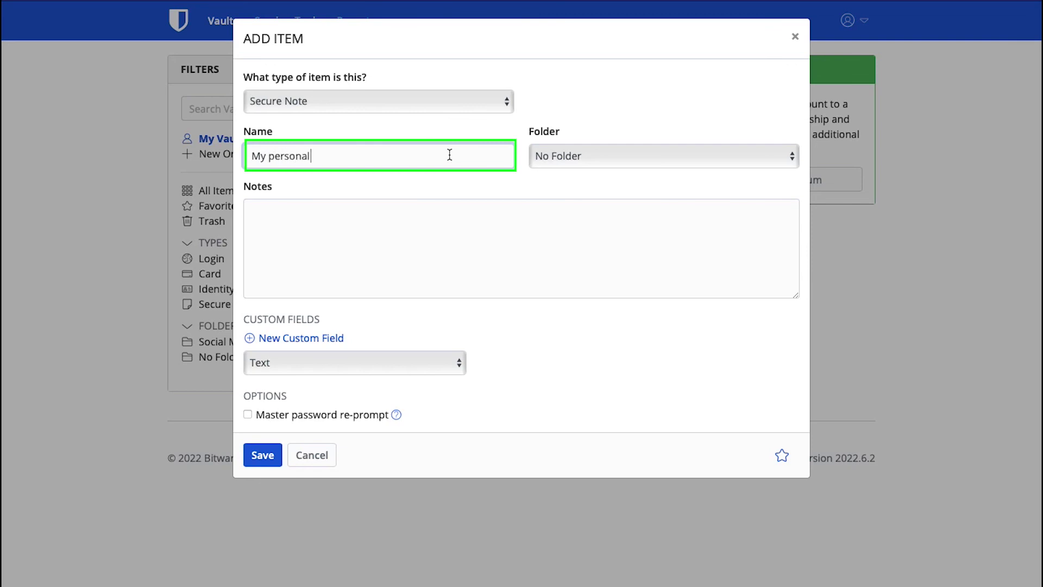
{"action": "type", "text": " note"}
{"action": "key", "text": "Tab"}
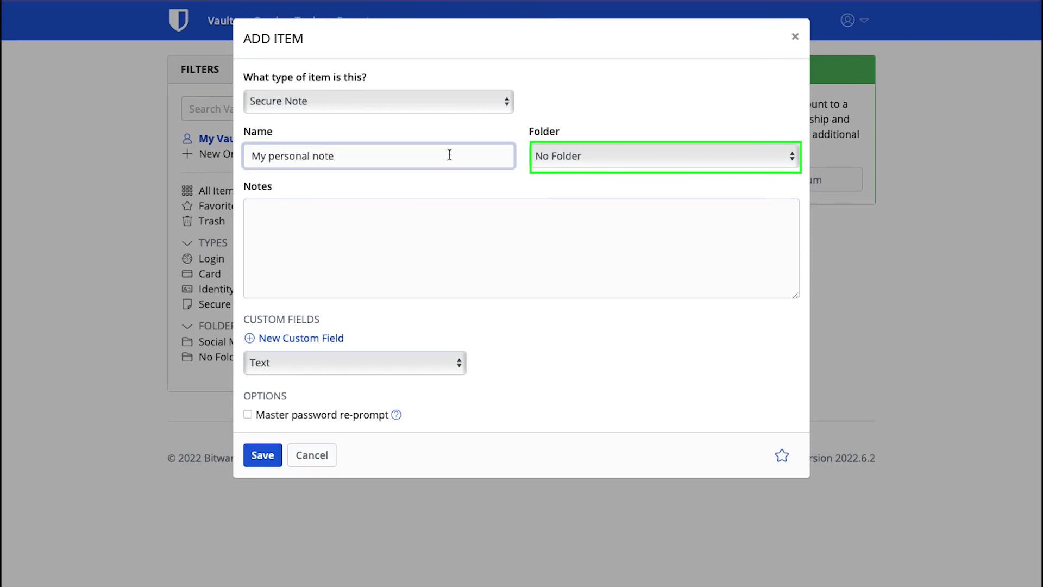
{"action": "left_click", "coordinate": [459, 219]}
{"action": "type", "text": "Mai"}
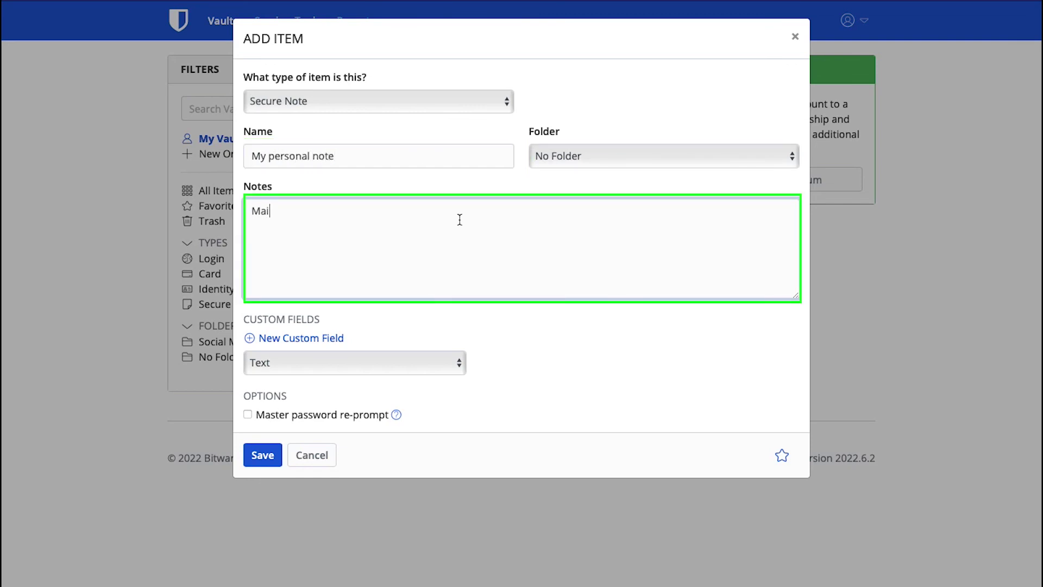
{"action": "type", "text": "n gate key is - 12345"}
{"action": "left_click", "coordinate": [263, 455]}
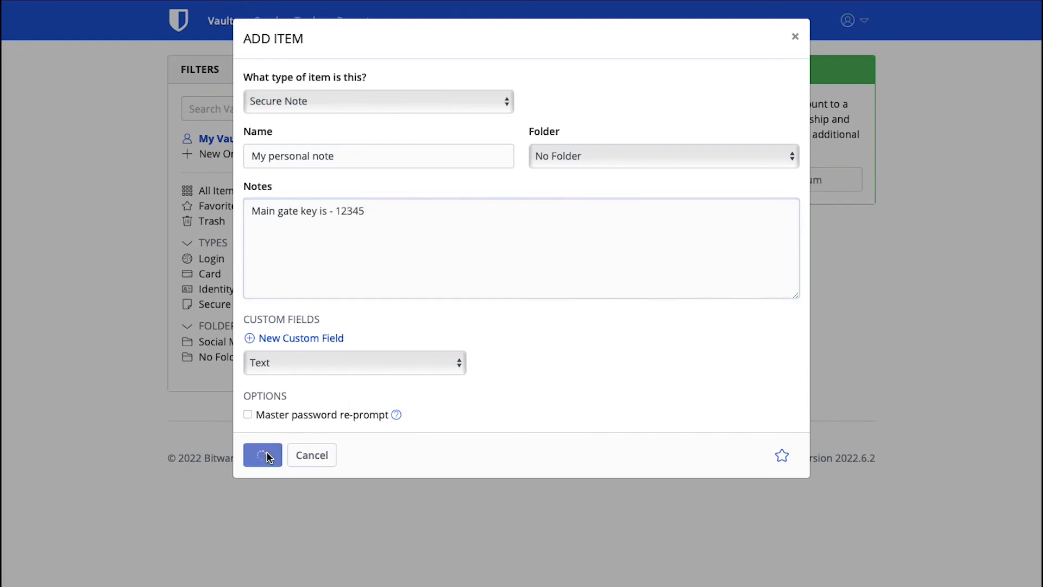